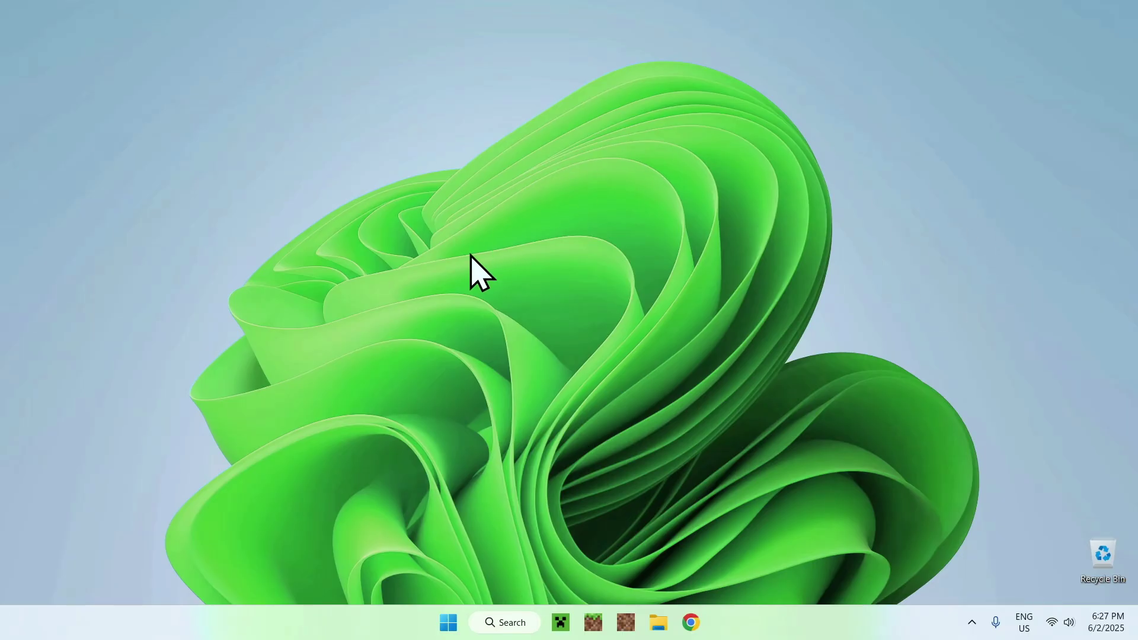
# Step: Search Google for 'Modrinth' in Chrome and open the modrinth.com homepage
pyautogui.click(691, 622)
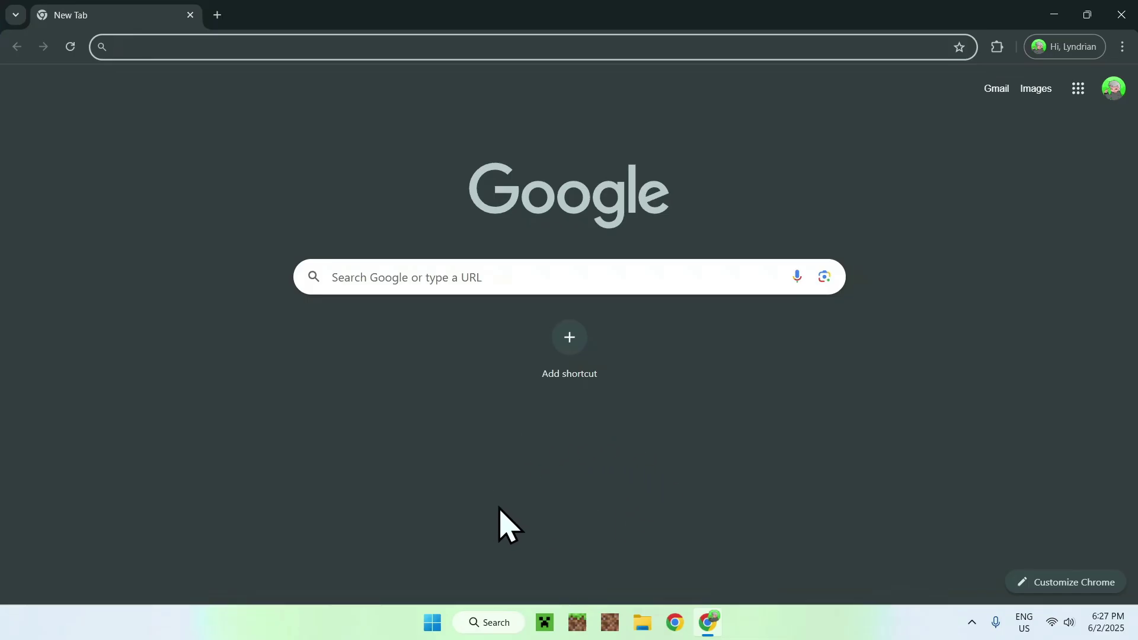
pyautogui.click(575, 277)
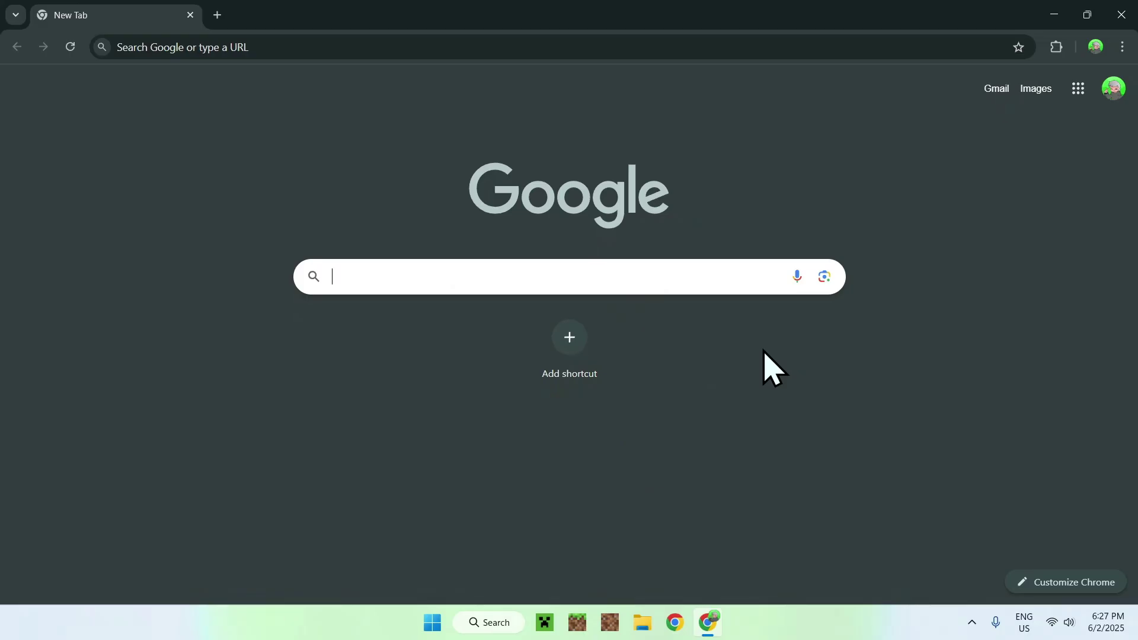
pyautogui.write('Modrinth')
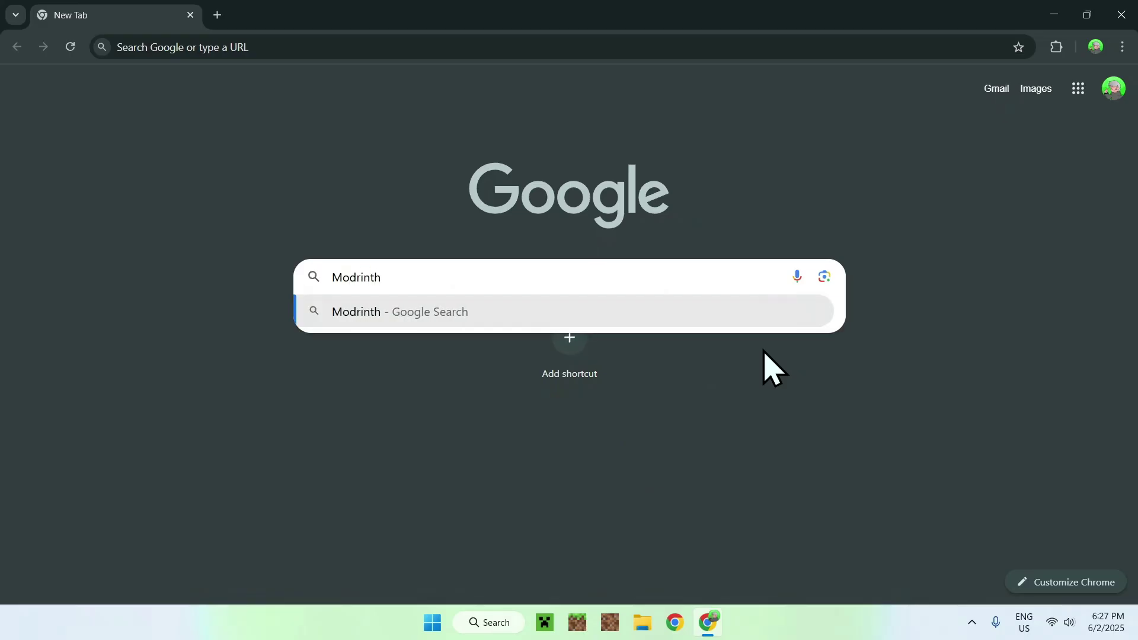
pyautogui.press('Return')
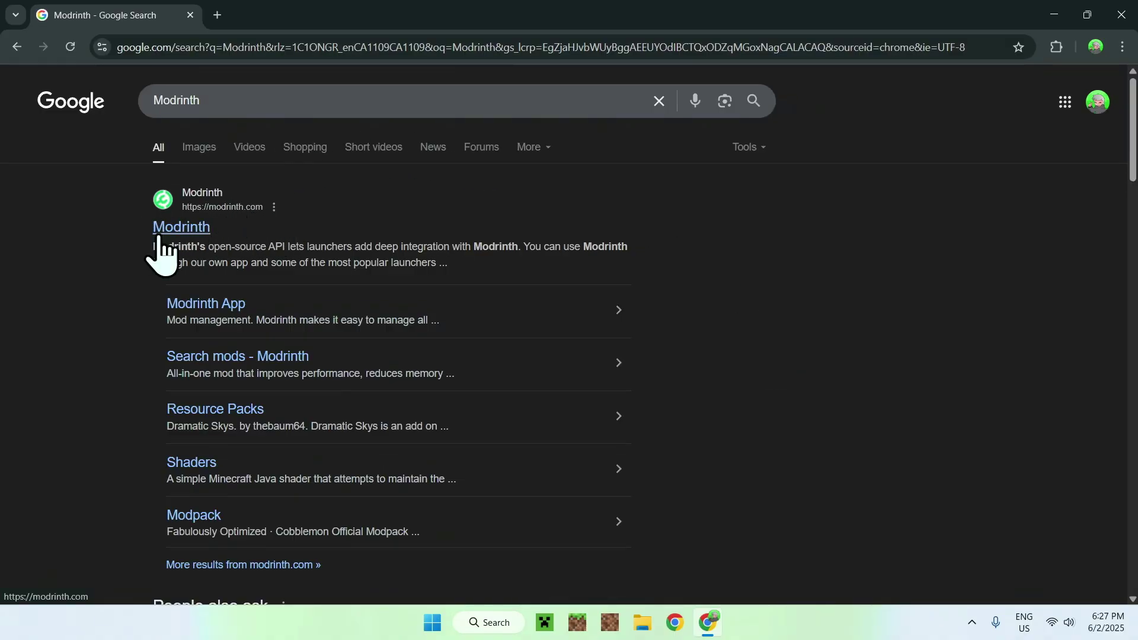
pyautogui.click(178, 228)
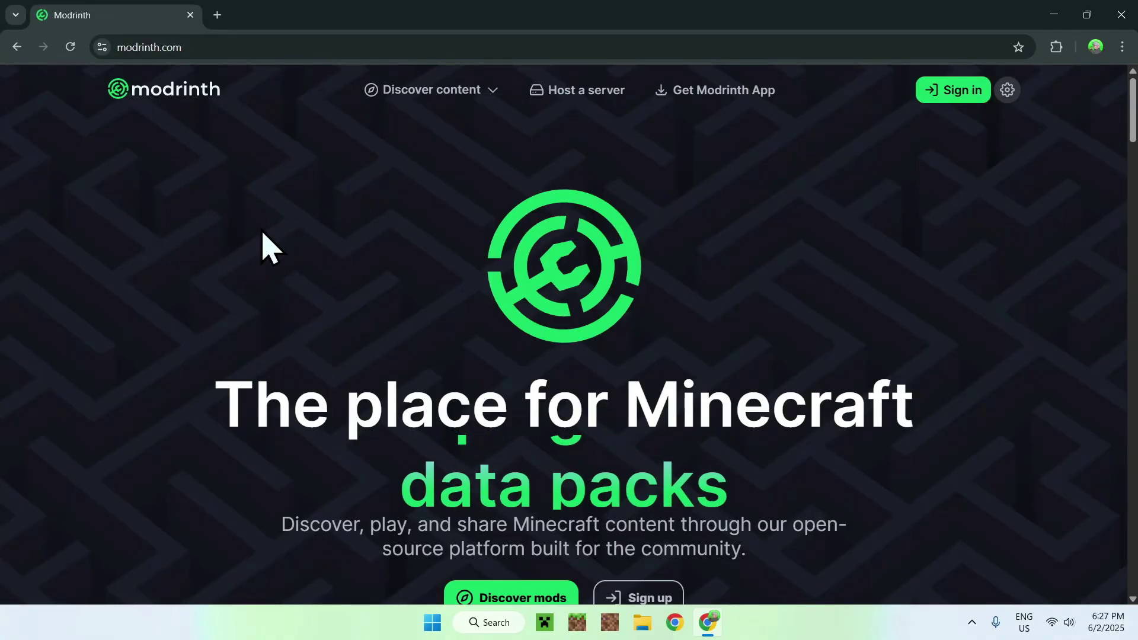
# Step: Search Modrinth's Mods catalogue for 'uku's Armor HUD' and open its project page
pyautogui.click(430, 94)
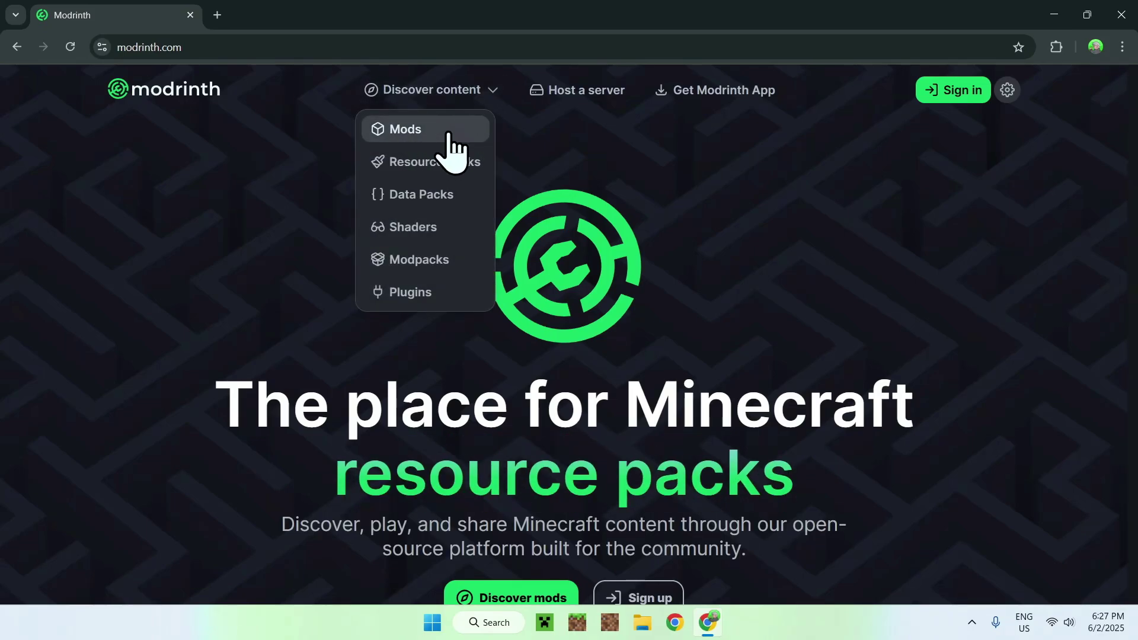
pyautogui.click(454, 132)
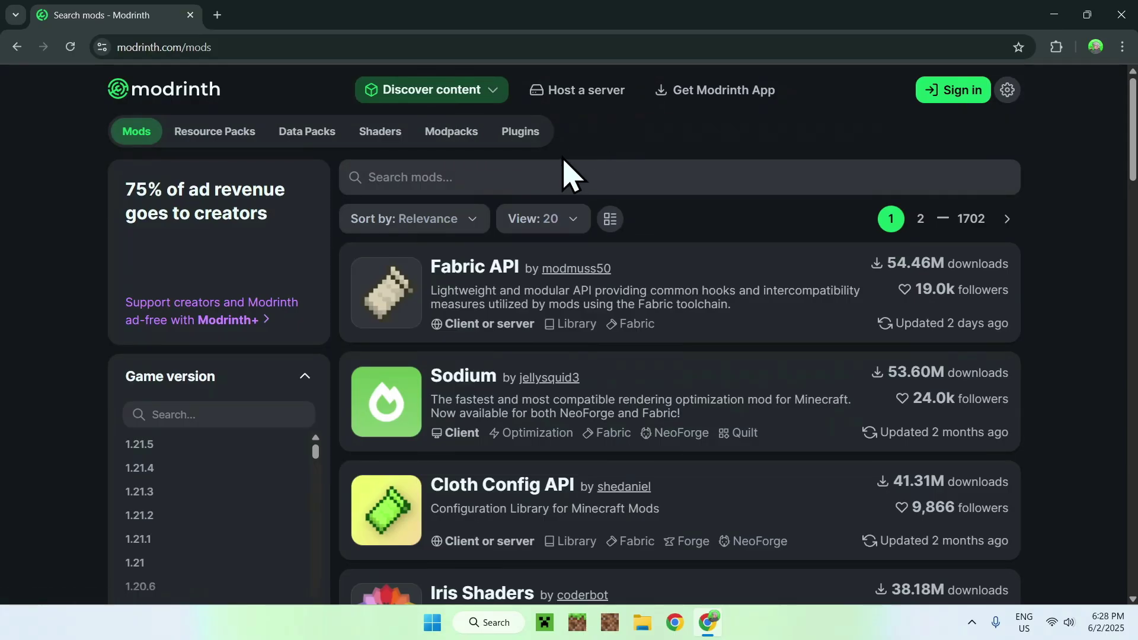
pyautogui.click(525, 178)
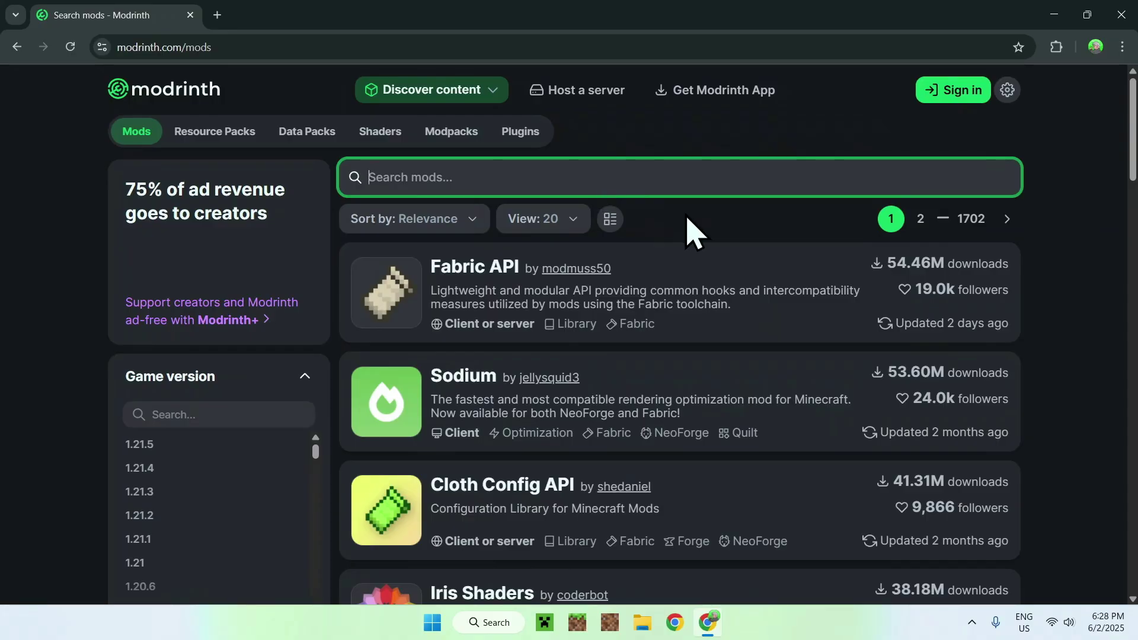
pyautogui.write("uku's ")
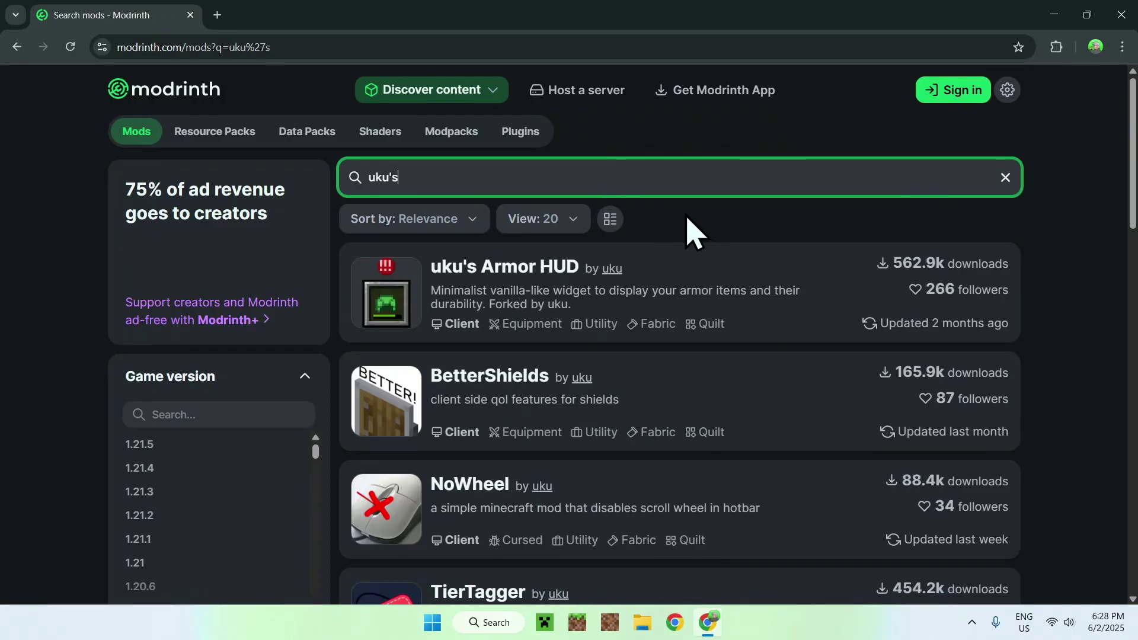
pyautogui.write('Armor HUD')
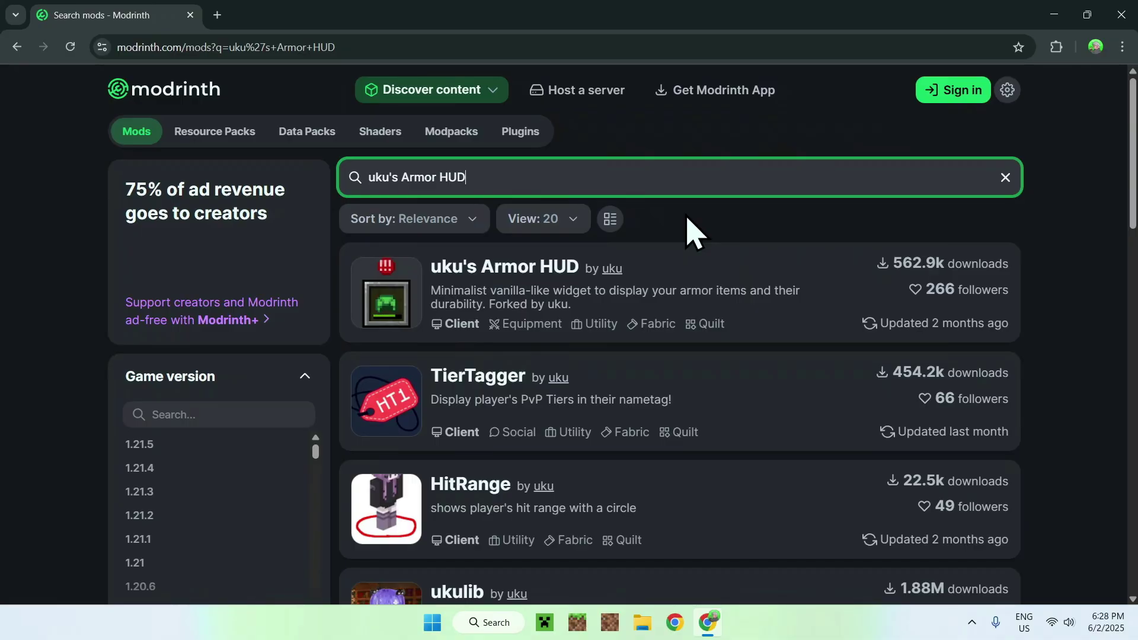
pyautogui.click(497, 279)
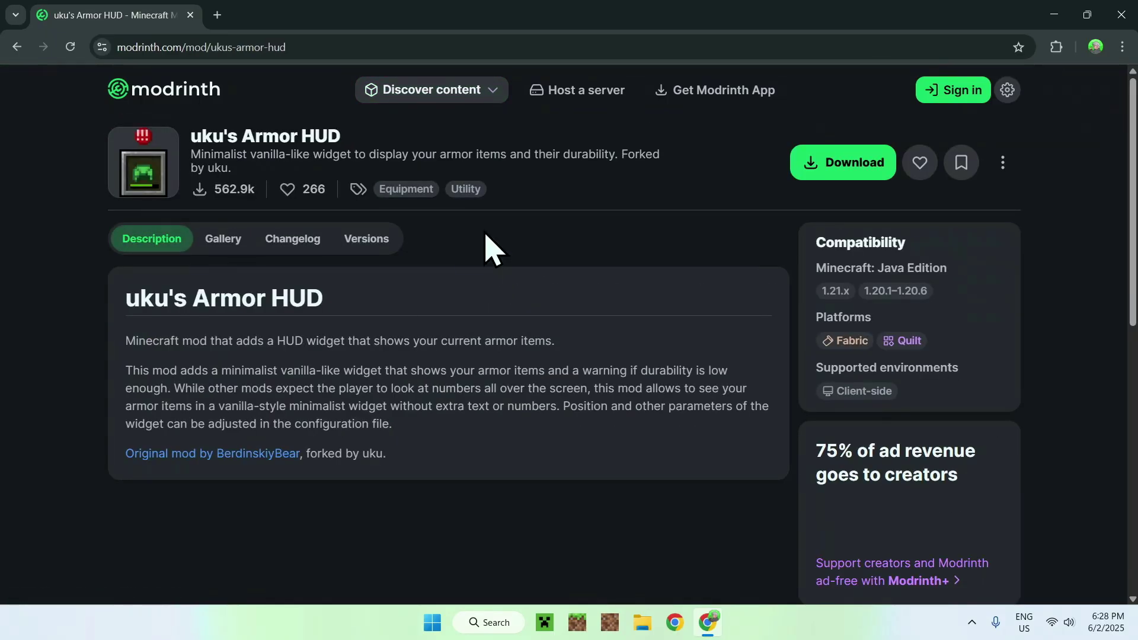
# Step: Filter uku's Armor HUD versions to 1.21.5, download 0.7.0+mc1.21.5, and open that version's page
pyautogui.click(366, 240)
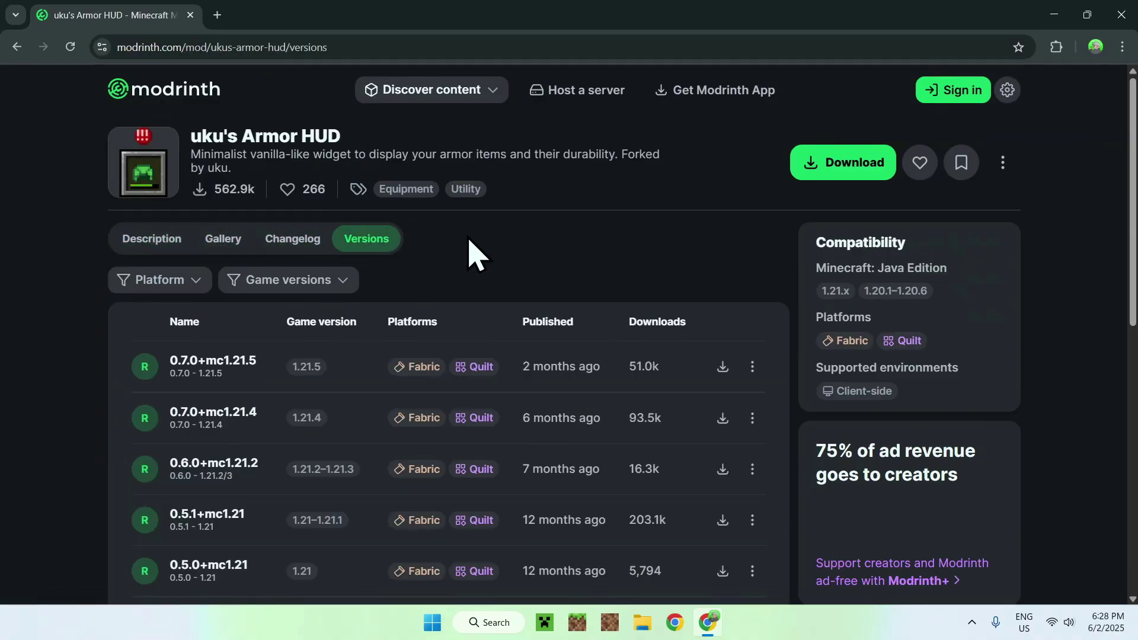
pyautogui.click(298, 286)
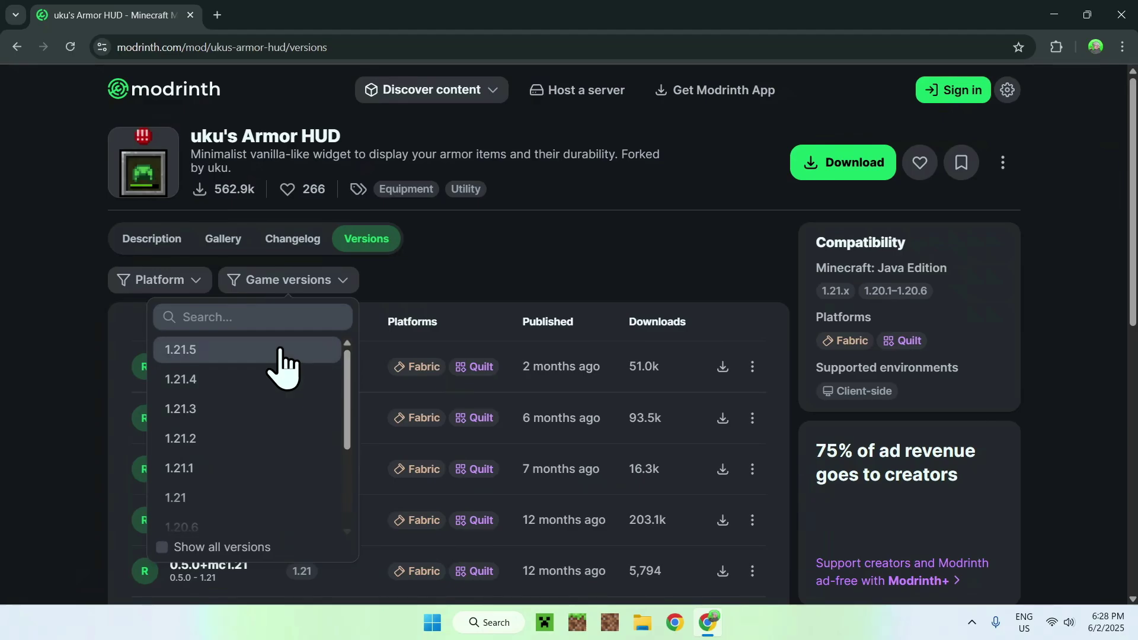
pyautogui.click(280, 351)
pyautogui.click(495, 284)
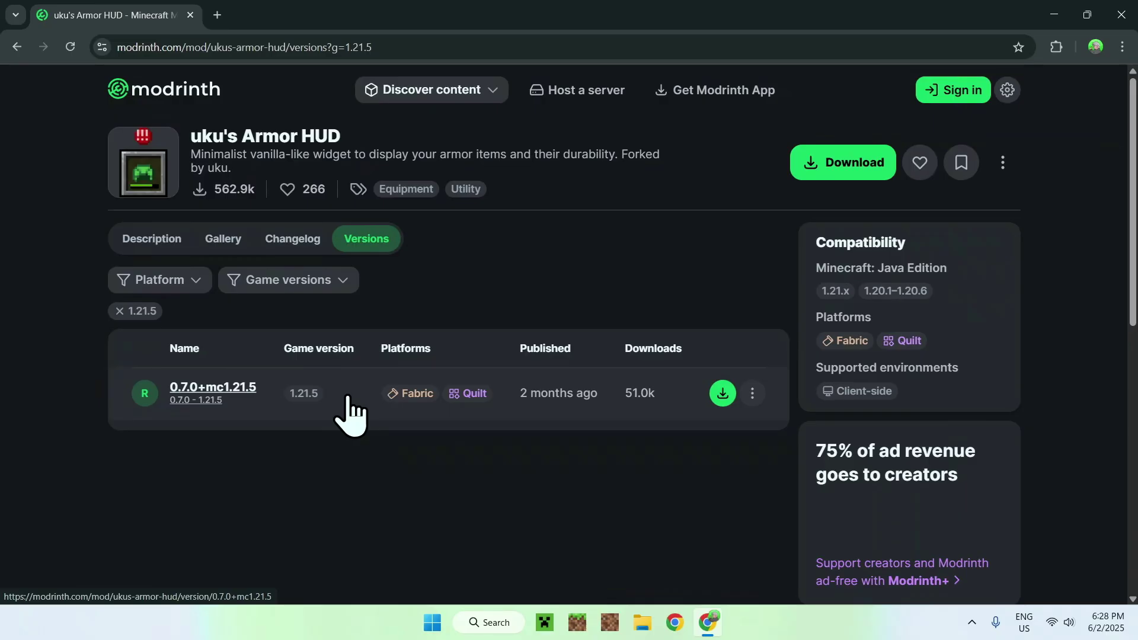
pyautogui.click(722, 393)
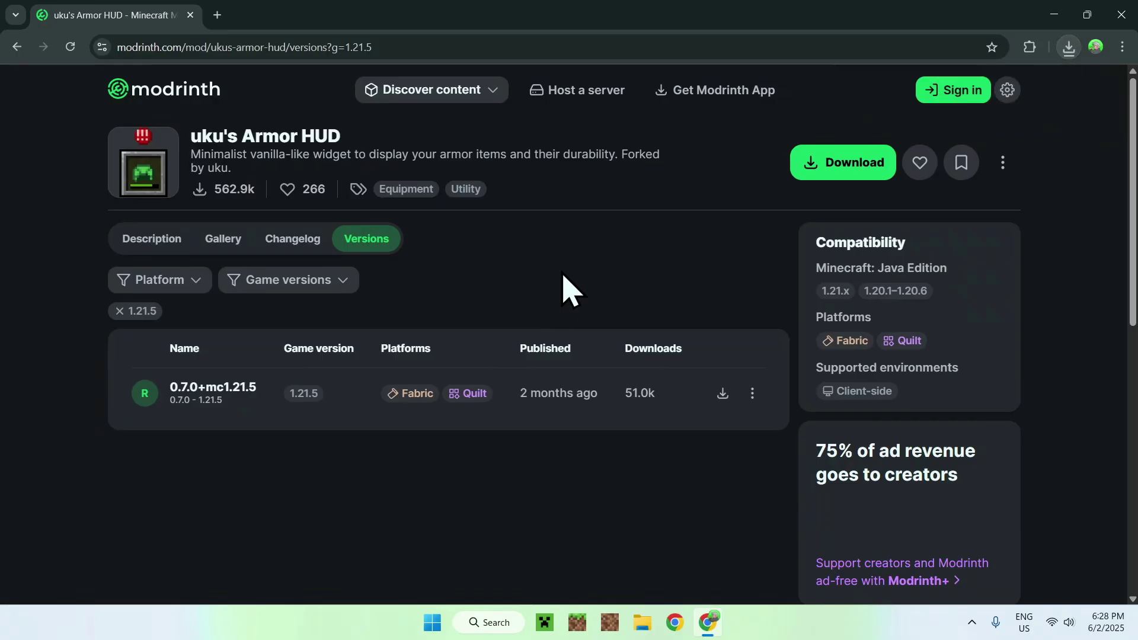
pyautogui.click(202, 397)
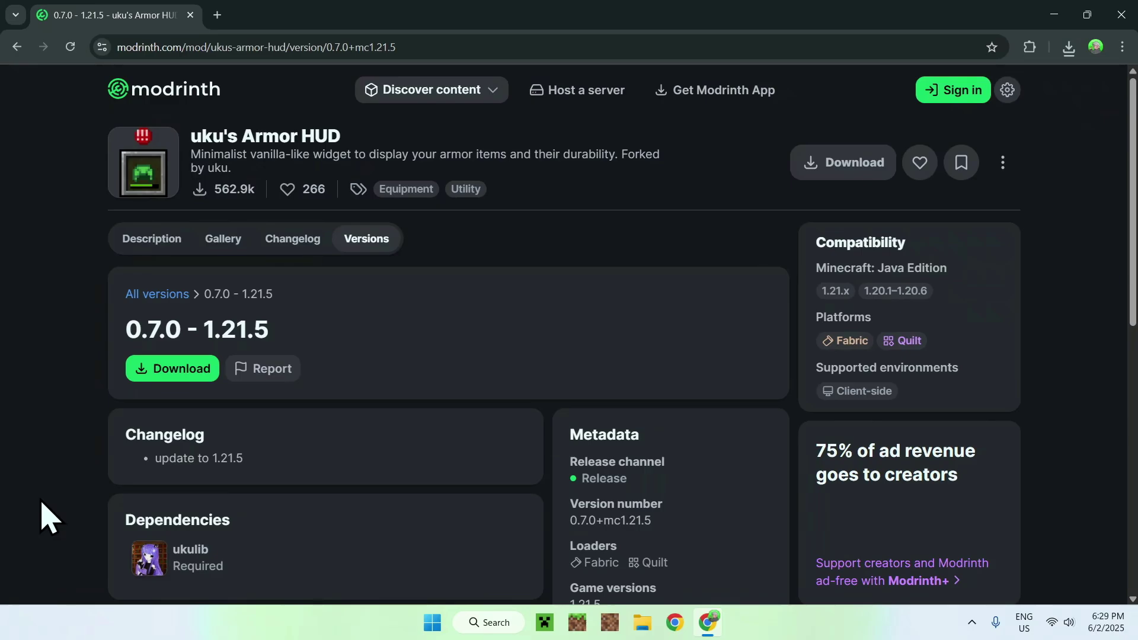
# Step: Open the ukulib dependency, filter its versions to 1.21.5, and download 1.7.1+1.21.5
pyautogui.click(265, 556)
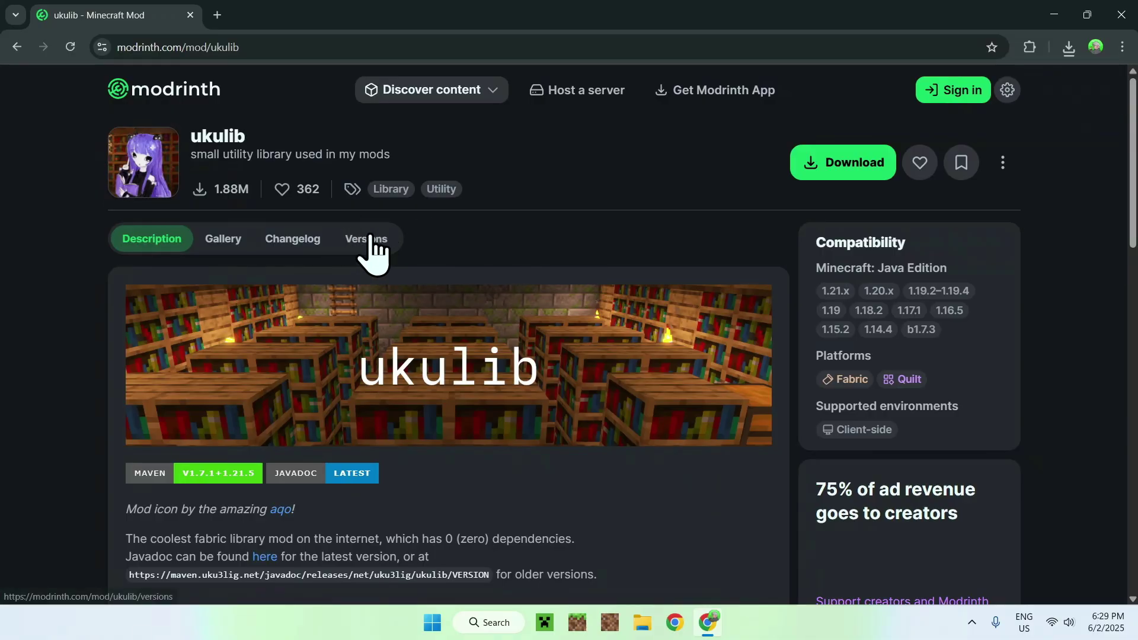
pyautogui.click(381, 243)
pyautogui.click(296, 279)
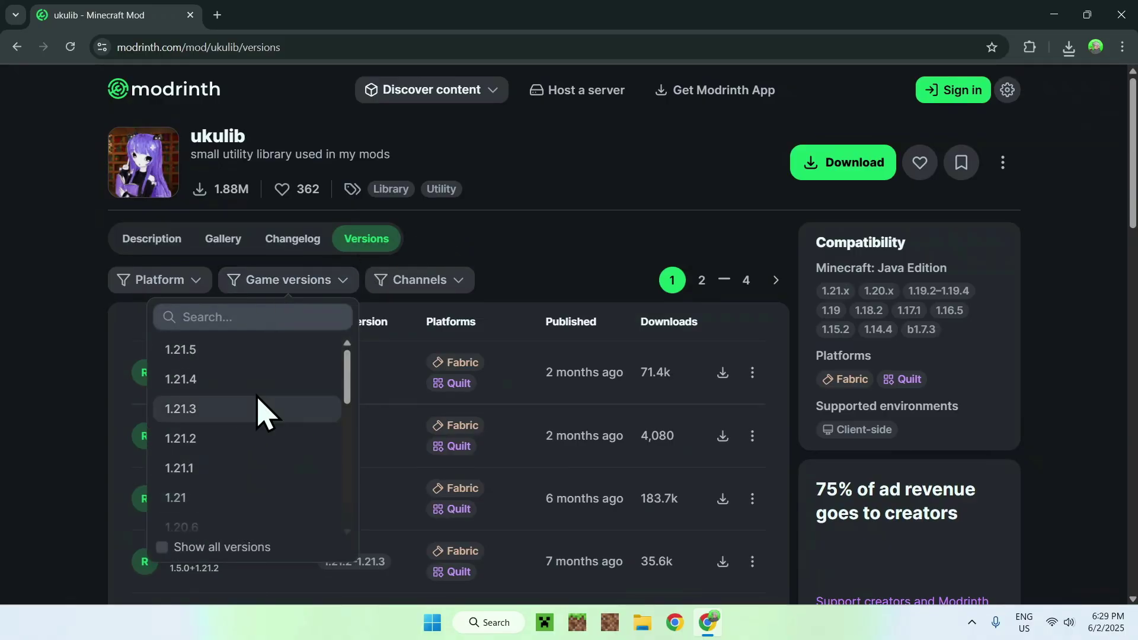
pyautogui.click(257, 355)
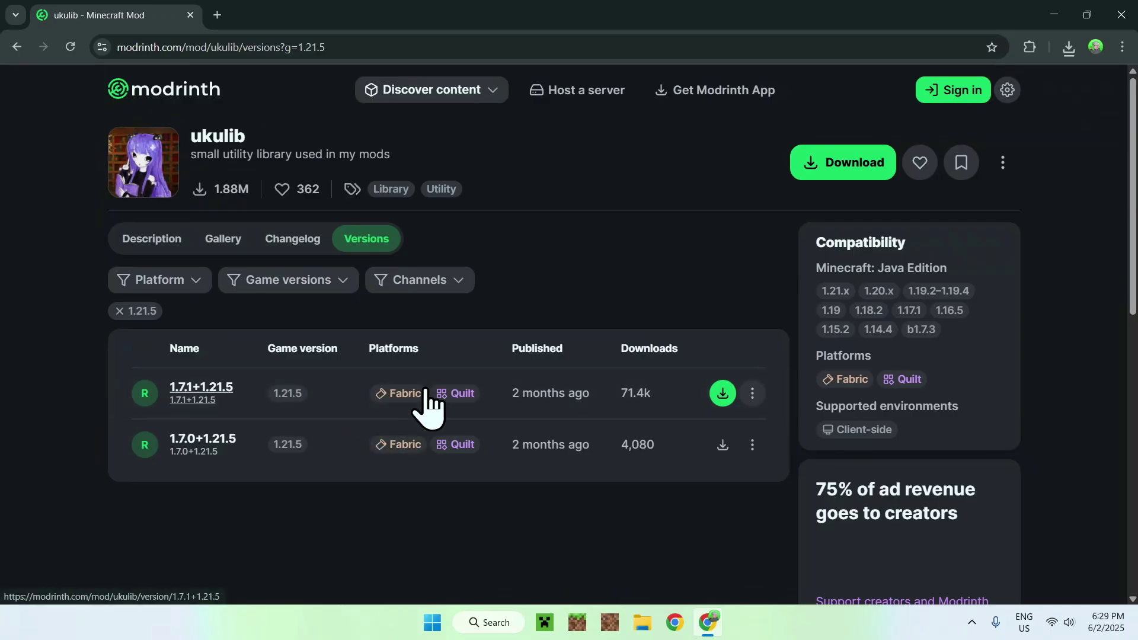
pyautogui.click(723, 393)
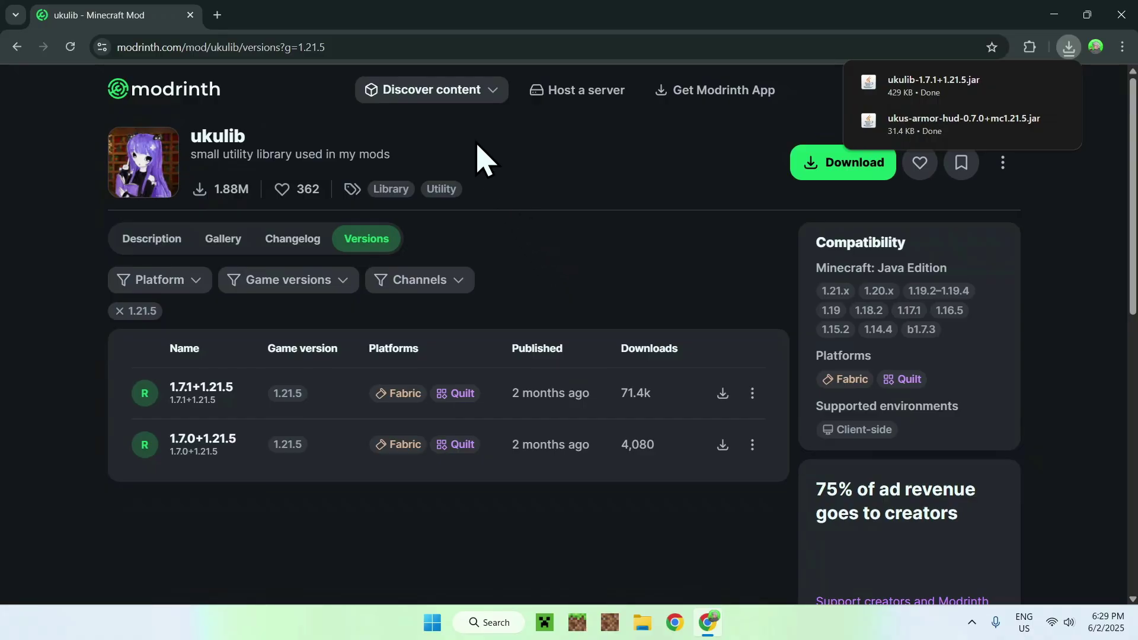
# Step: Search the Mods catalogue for 'Fabric API' and open its project page
pyautogui.moveTo(432, 112)
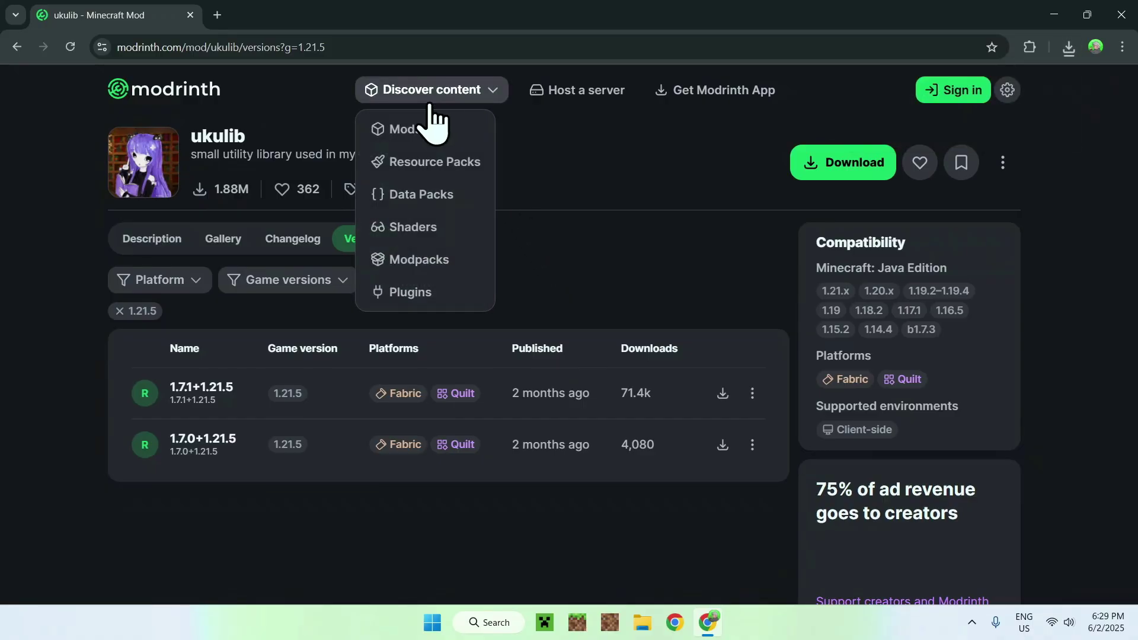
pyautogui.click(450, 138)
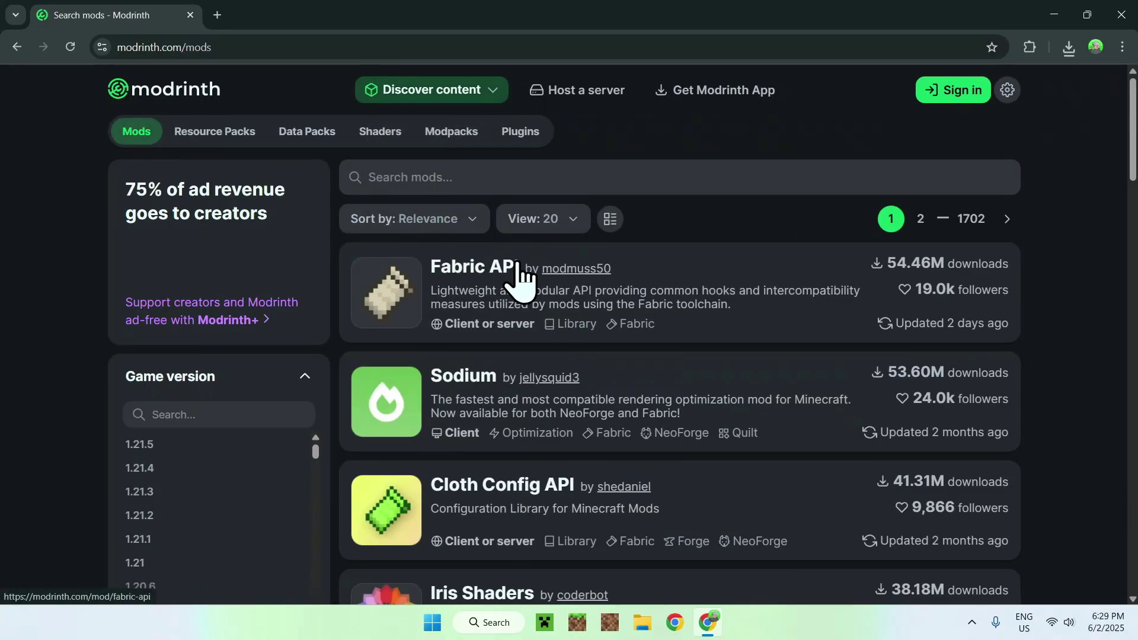
pyautogui.click(625, 176)
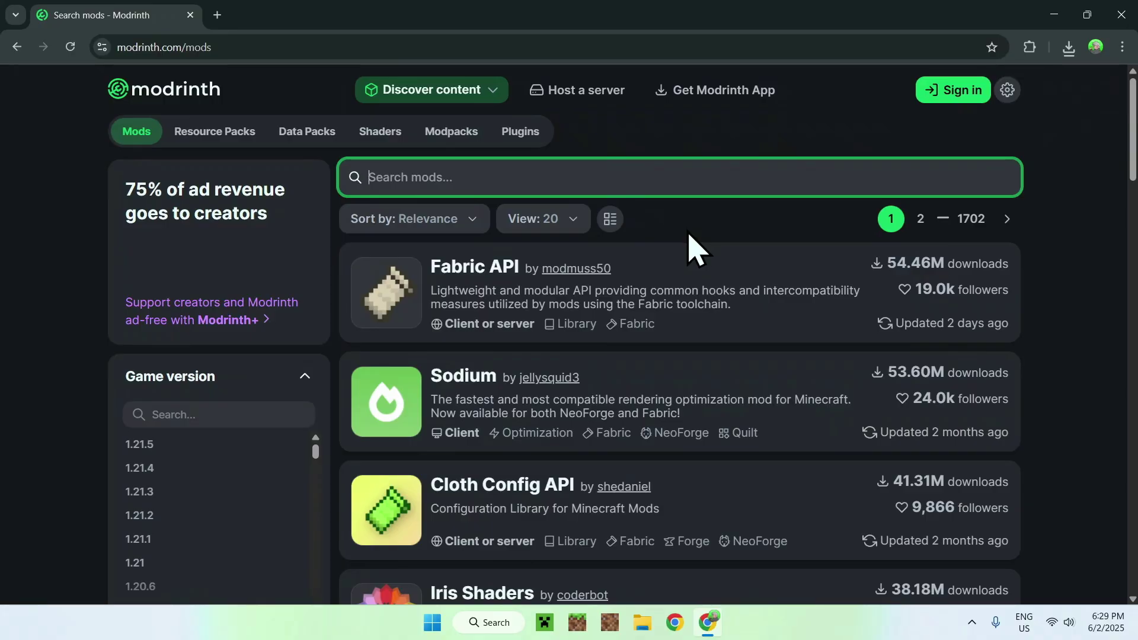
pyautogui.write('Fabr')
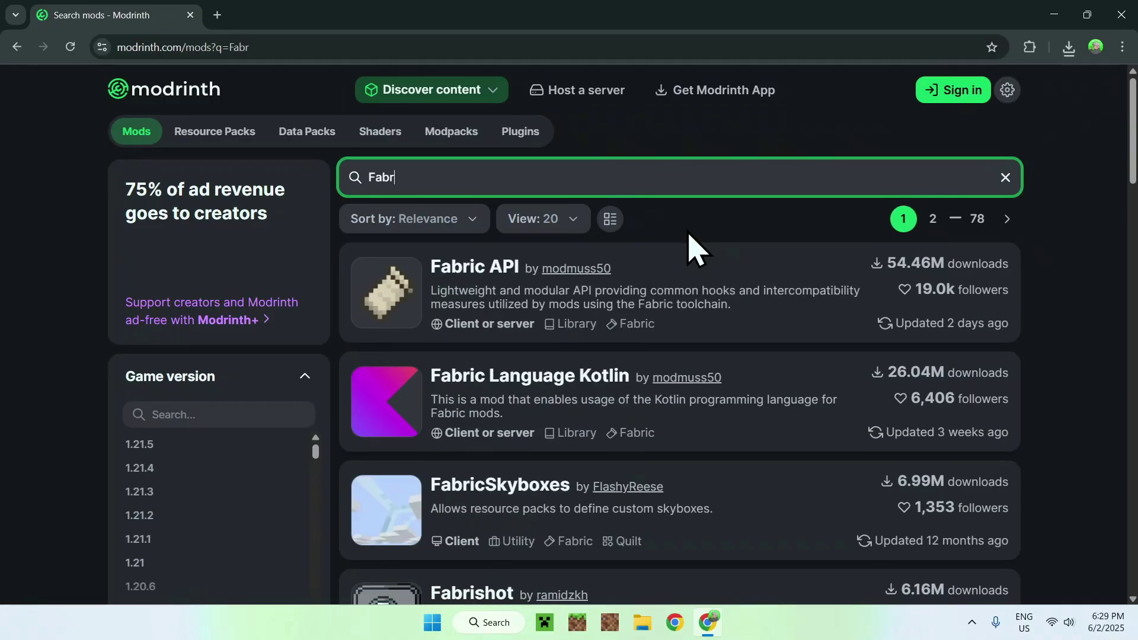
pyautogui.write('ic API')
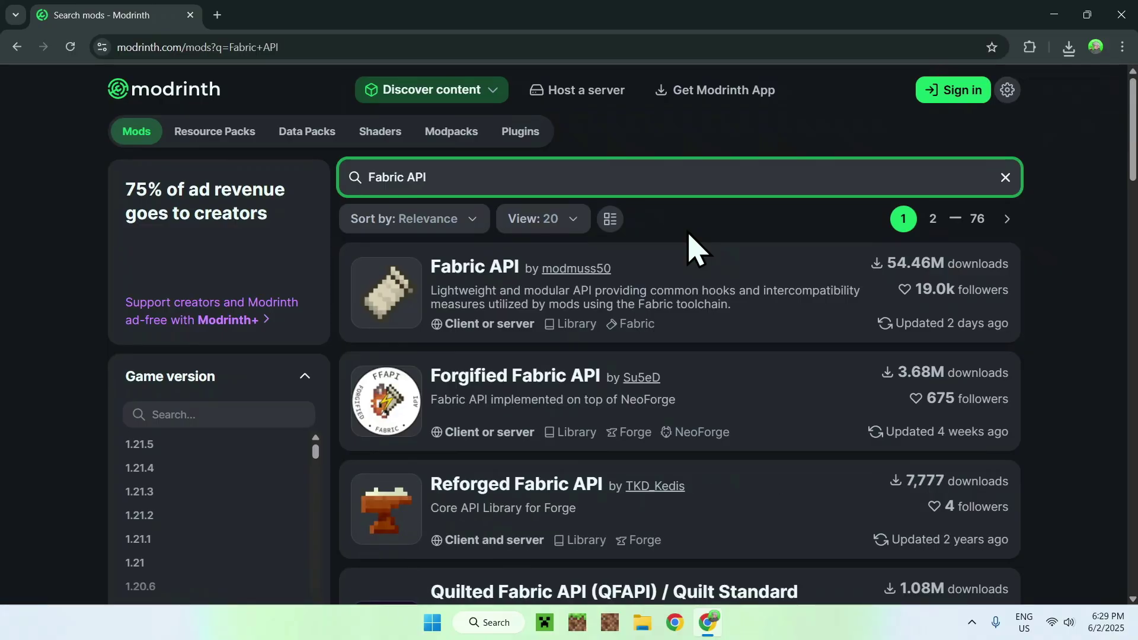
pyautogui.click(476, 265)
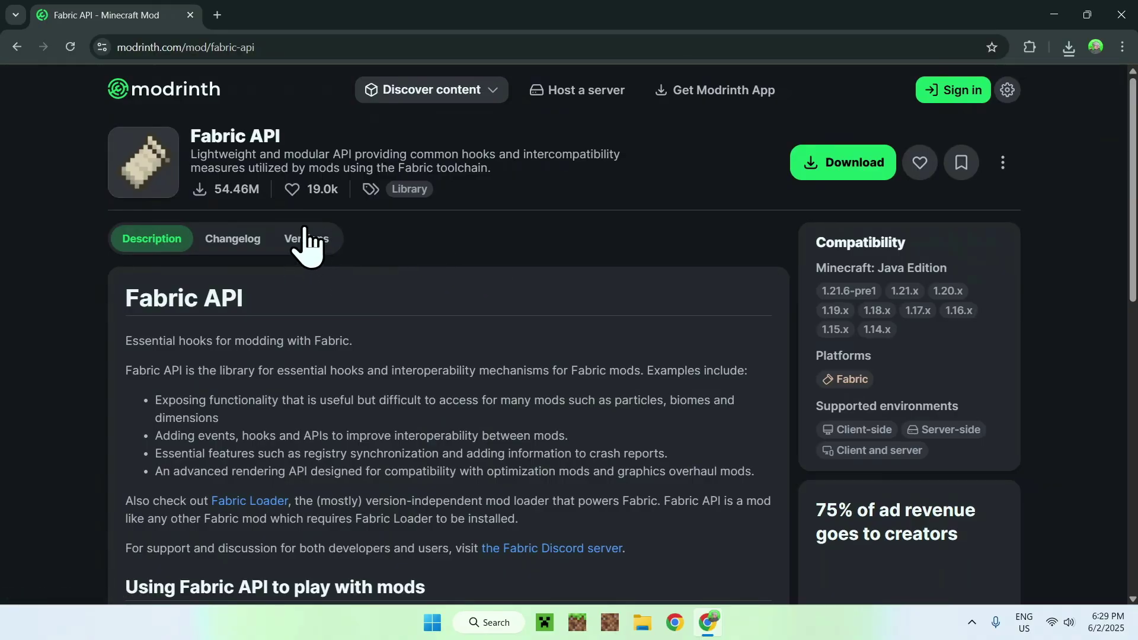
# Step: Filter Fabric API versions to 1.21.5 and download the newest build, 0.125.3+1.21.5
pyautogui.click(309, 238)
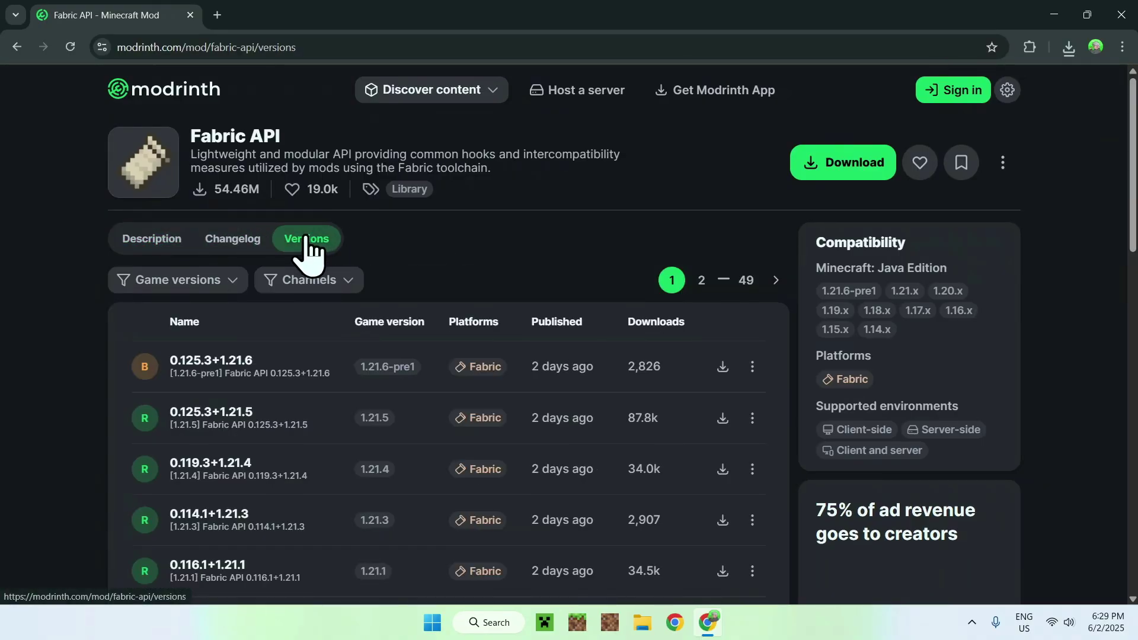
pyautogui.click(156, 286)
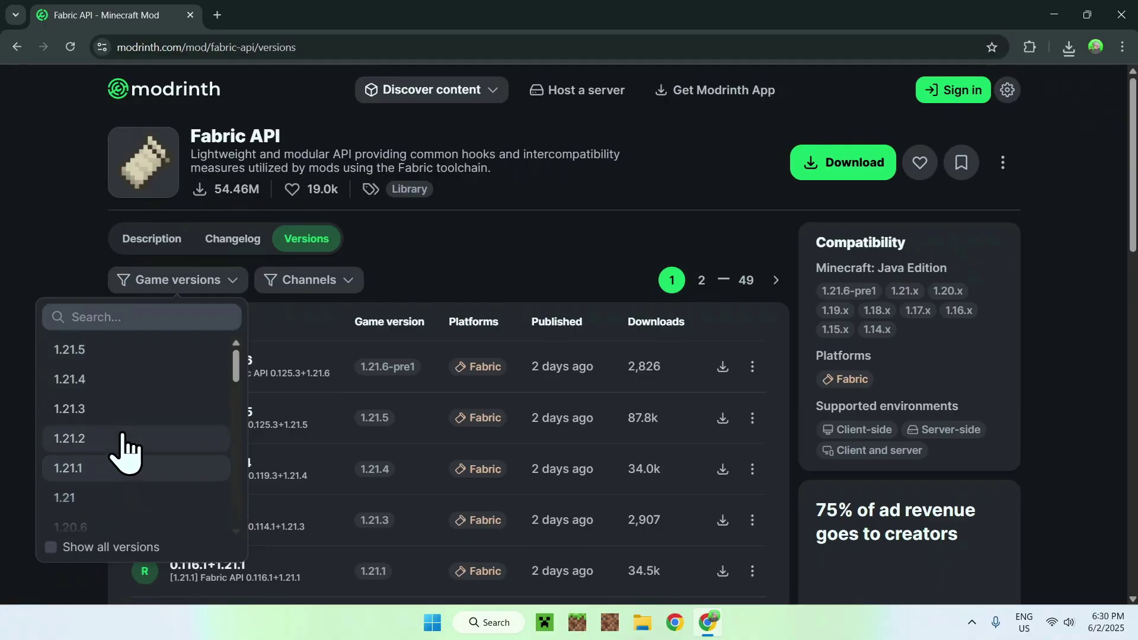
pyautogui.click(125, 351)
pyautogui.click(507, 266)
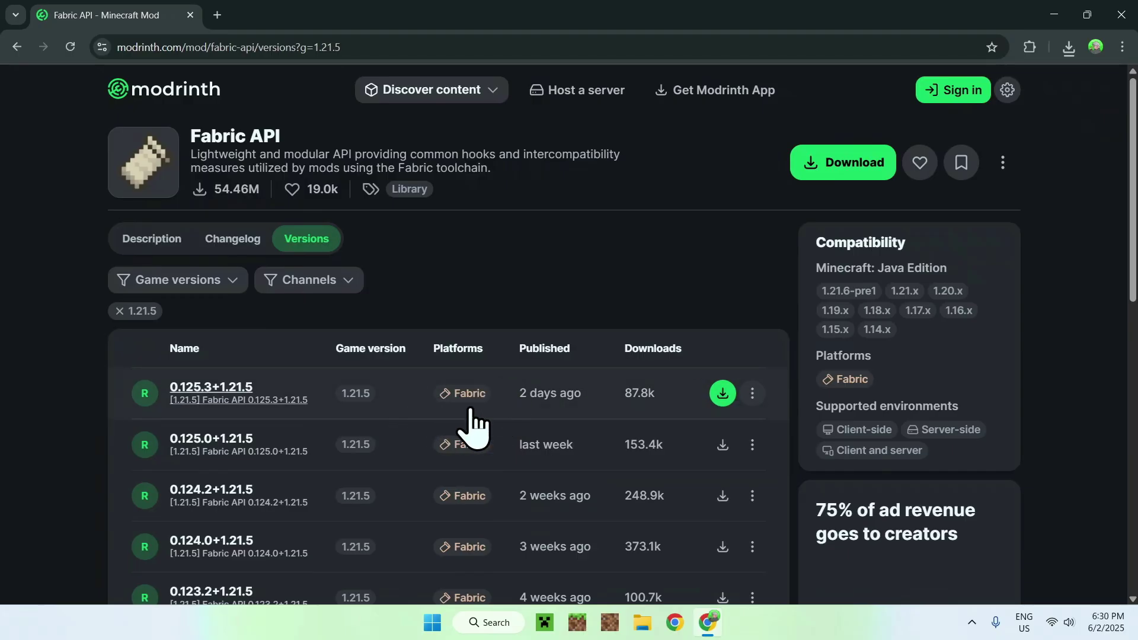
pyautogui.click(723, 394)
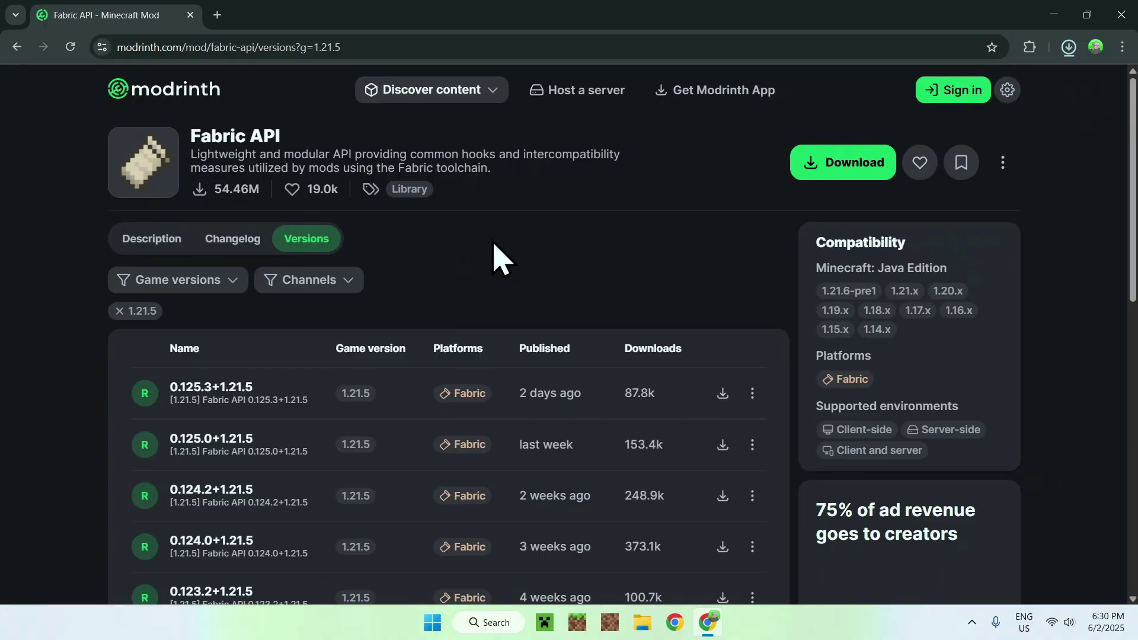
# Step: In a new tab, search Google for 'Fabric Minecraft' and open fabricmc.net
pyautogui.click(217, 15)
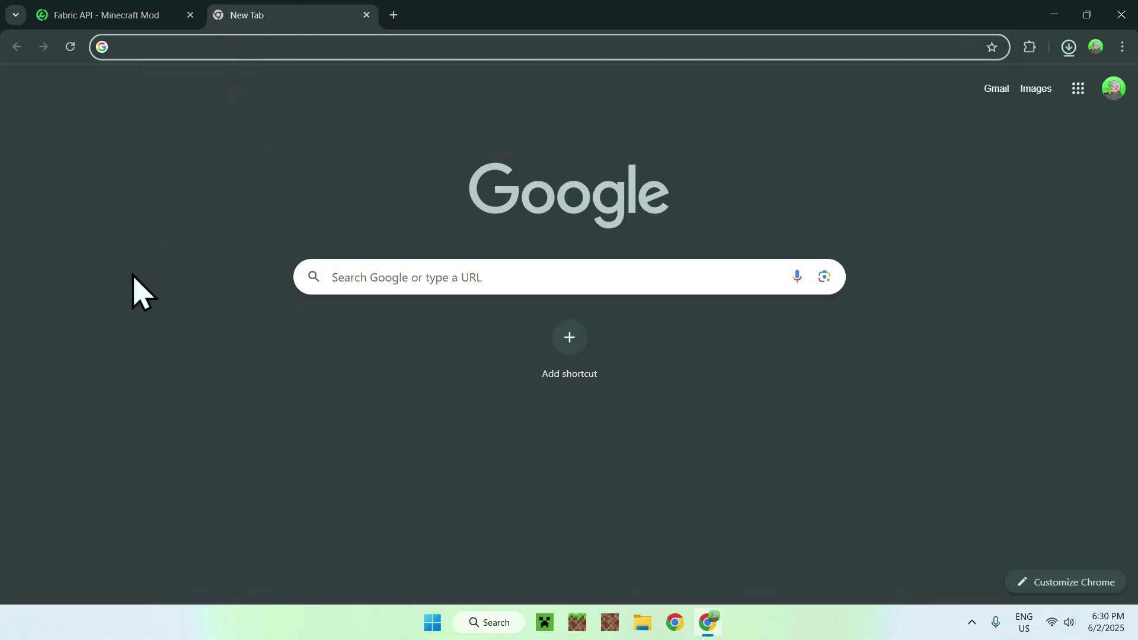
pyautogui.click(368, 277)
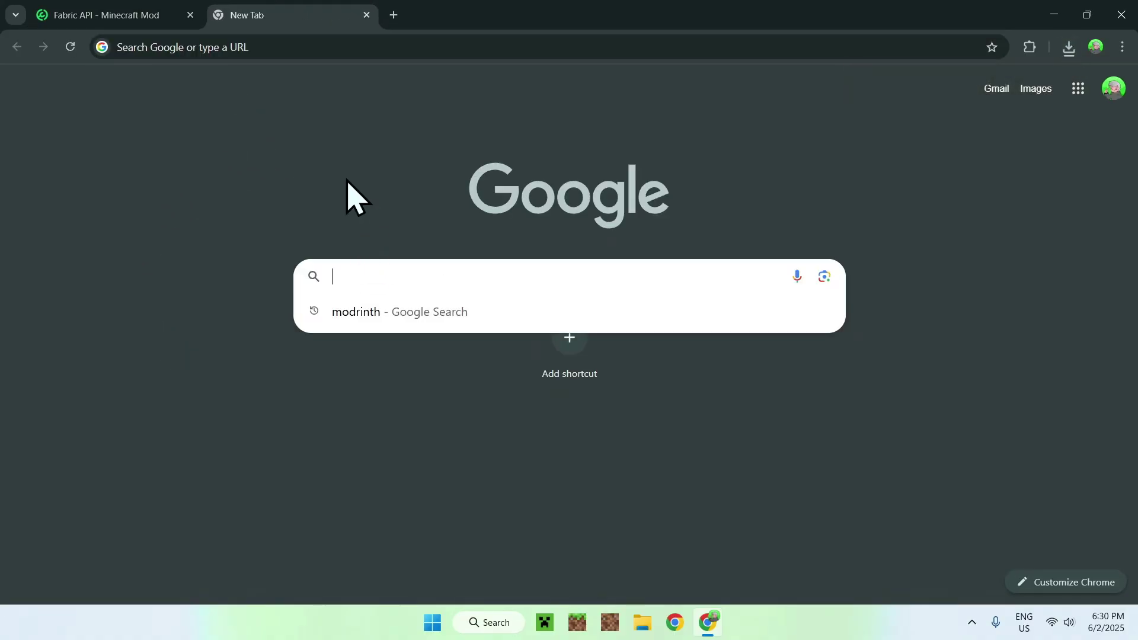
pyautogui.write('Fabric Minecraft')
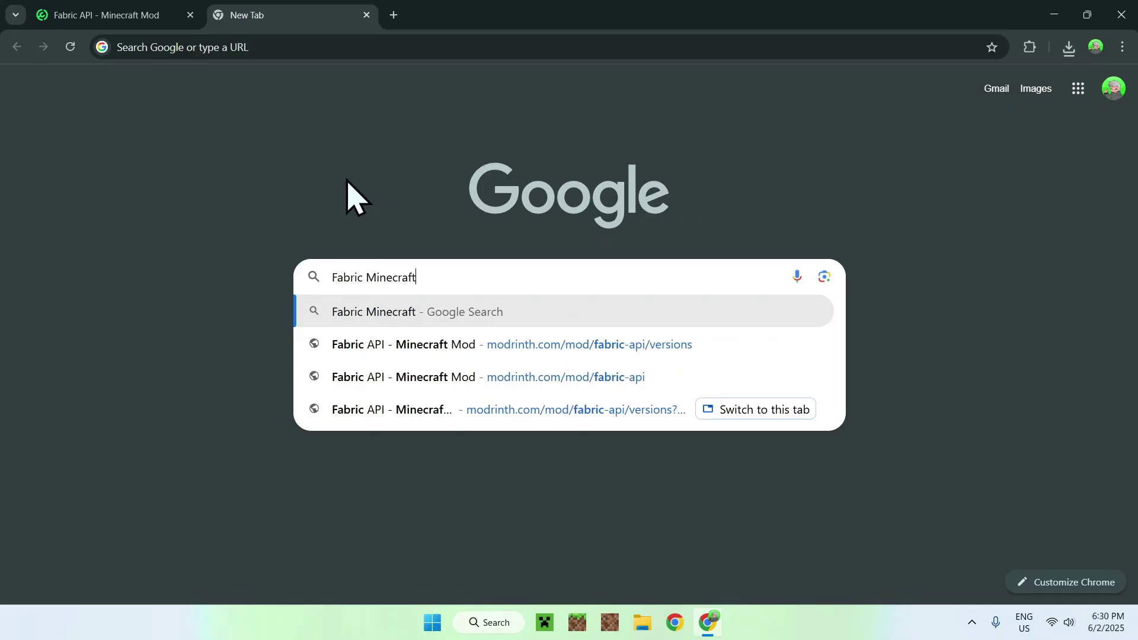
pyautogui.press('Return')
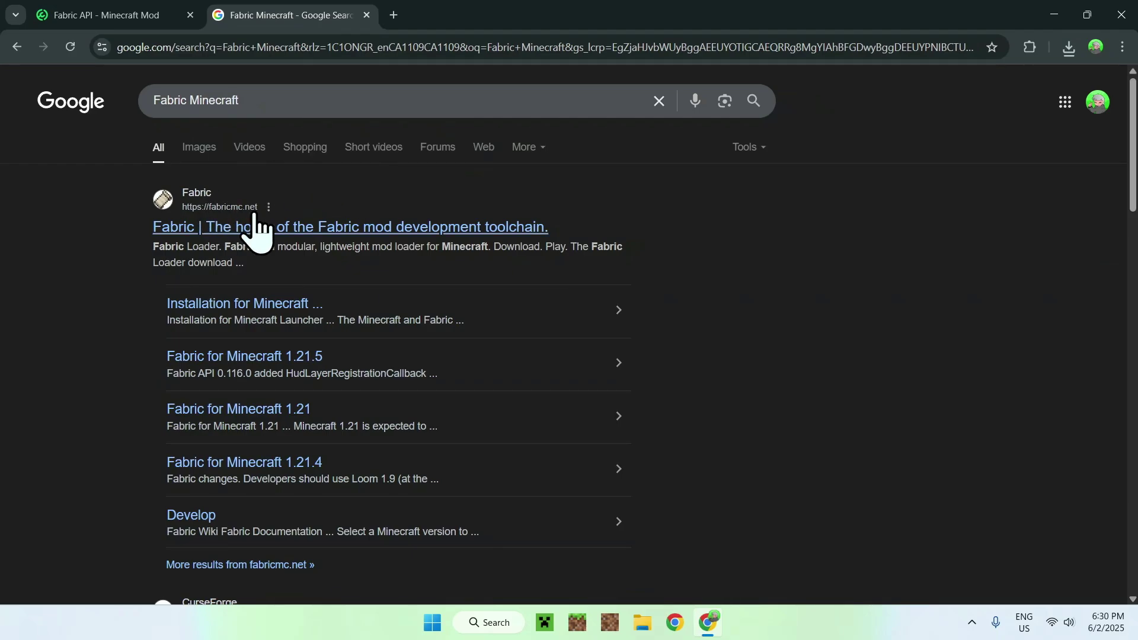
pyautogui.click(208, 229)
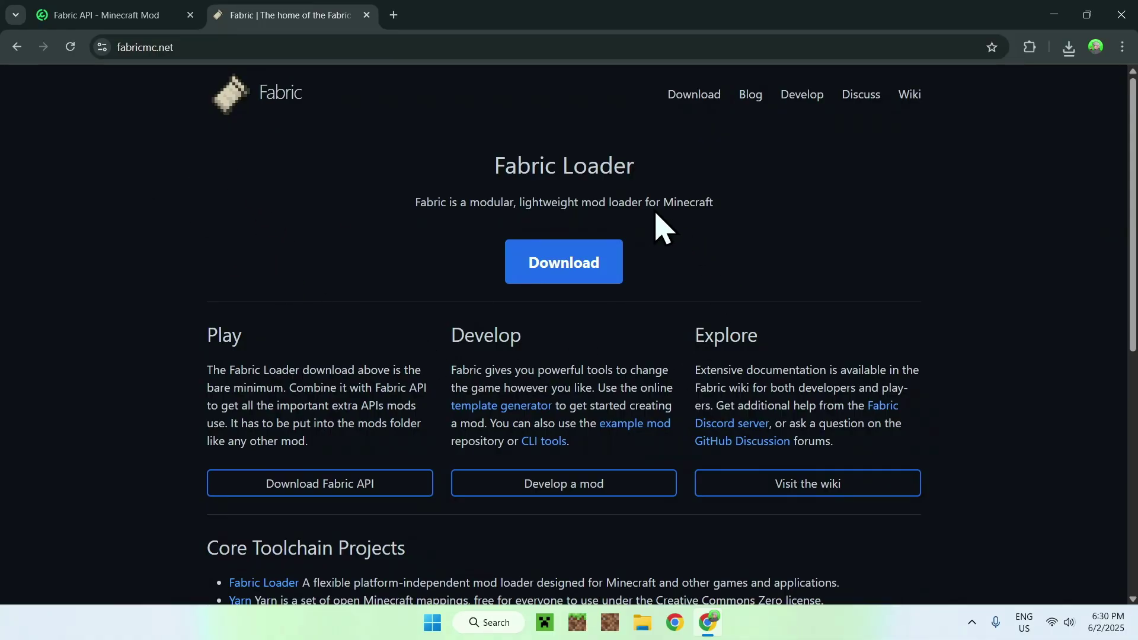
# Step: Download the Windows Fabric installer (fabric-installer-1.0.3.exe) and close Chrome
pyautogui.click(562, 276)
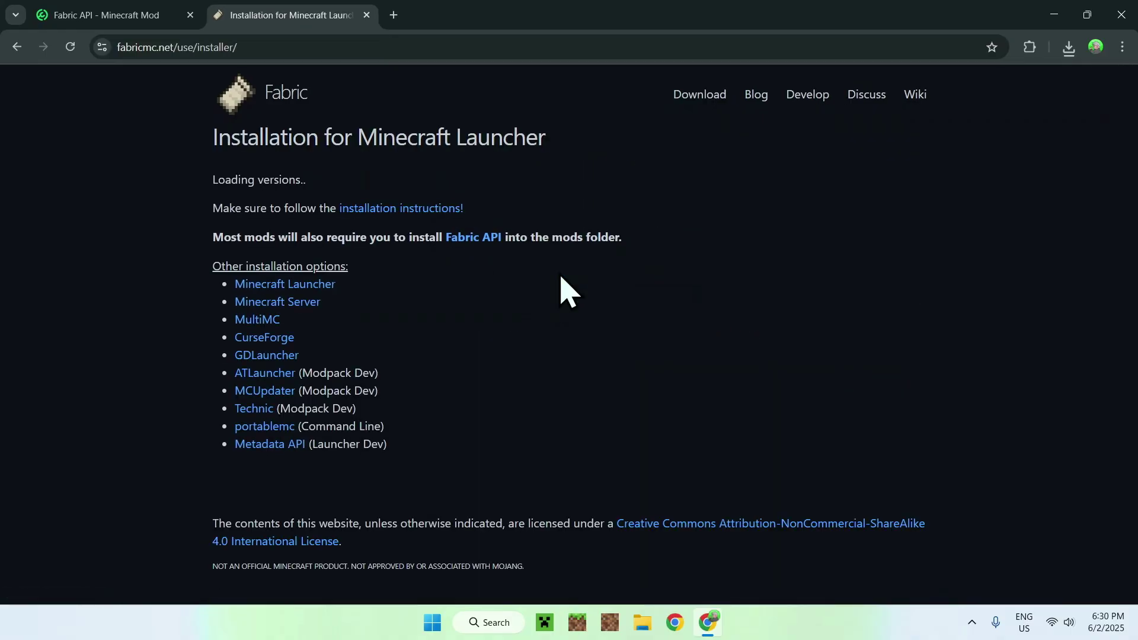
pyautogui.click(562, 233)
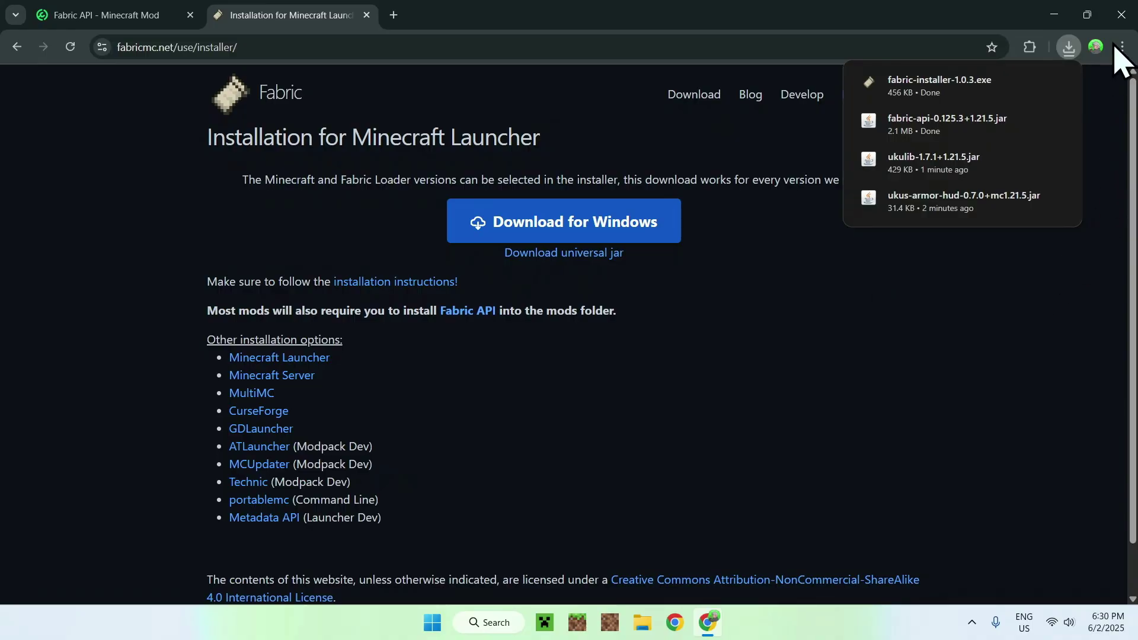
pyautogui.click(1121, 14)
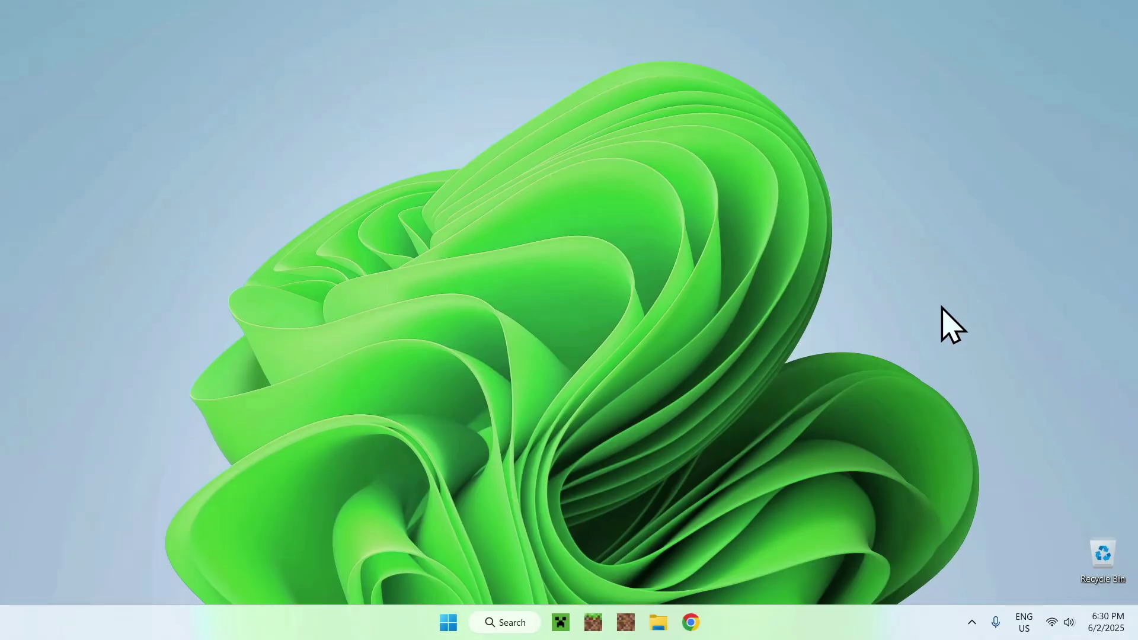
# Step: Launch fabric-installer-1.0.3.exe from the Downloads folder in File Explorer
pyautogui.click(658, 623)
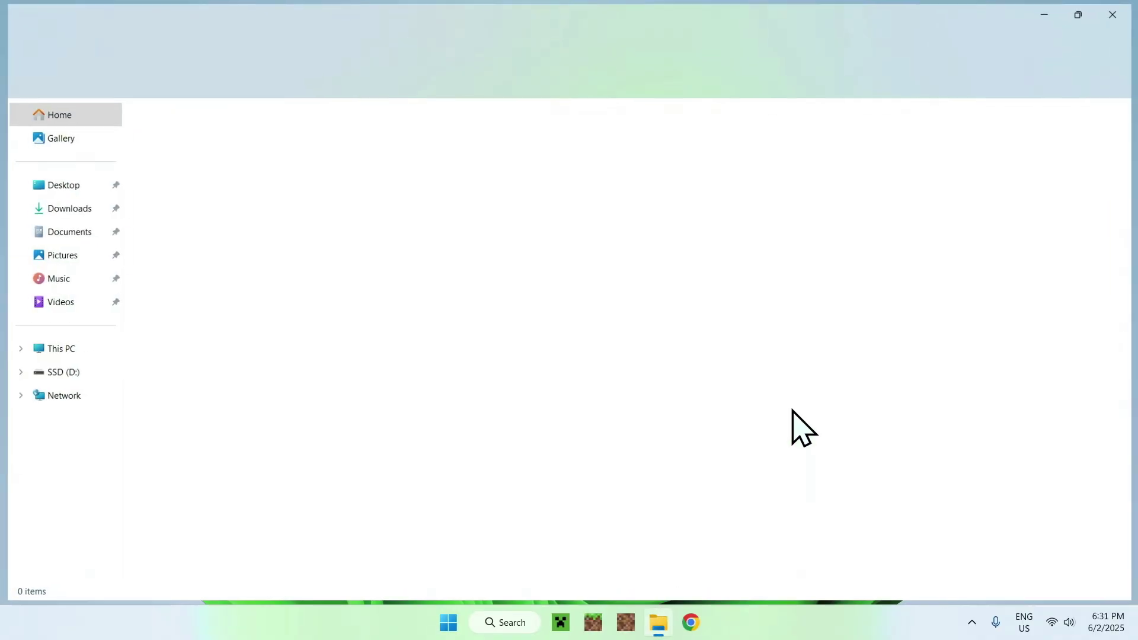
pyautogui.click(62, 208)
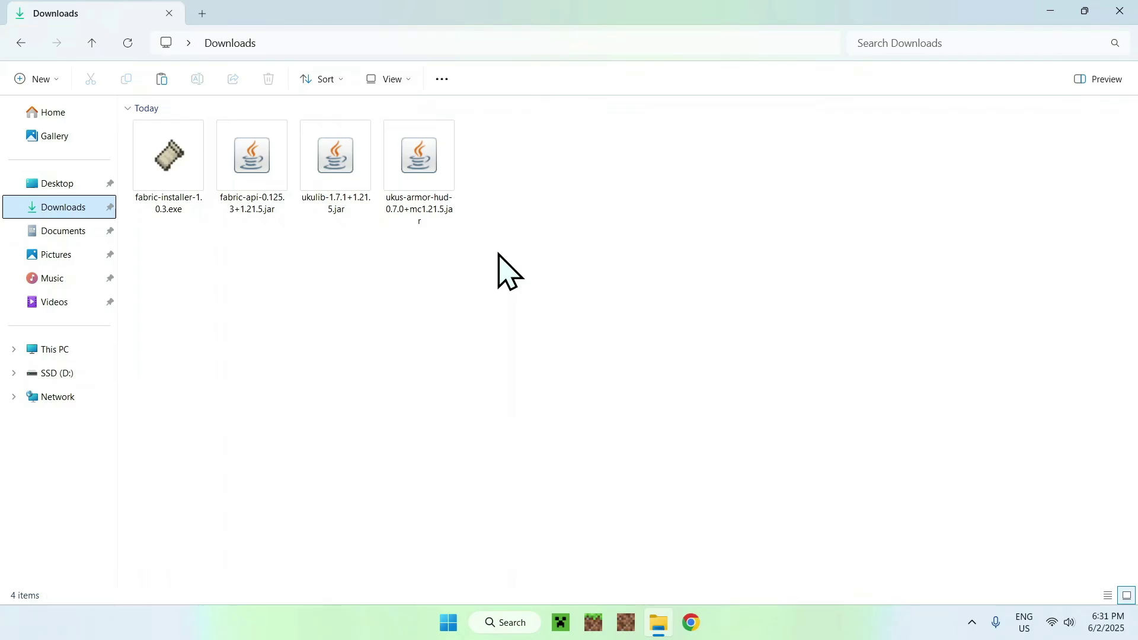
pyautogui.doubleClick(168, 204)
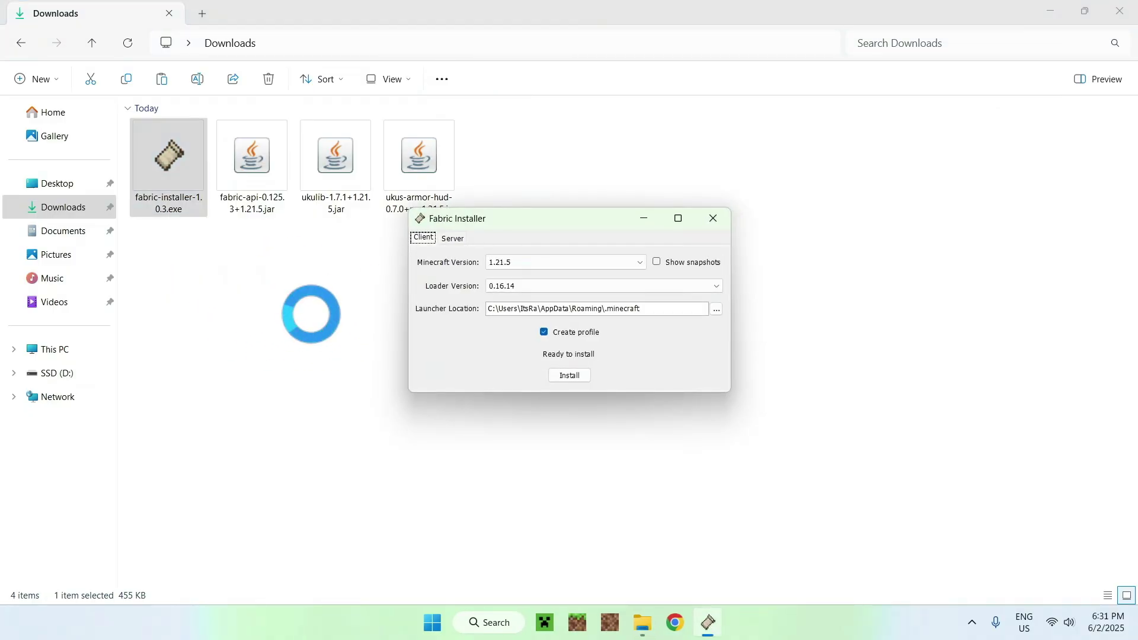
# Step: Install Fabric Loader 0.16.14 for Minecraft 1.21.5, confirm success, and close the installer
pyautogui.click(521, 262)
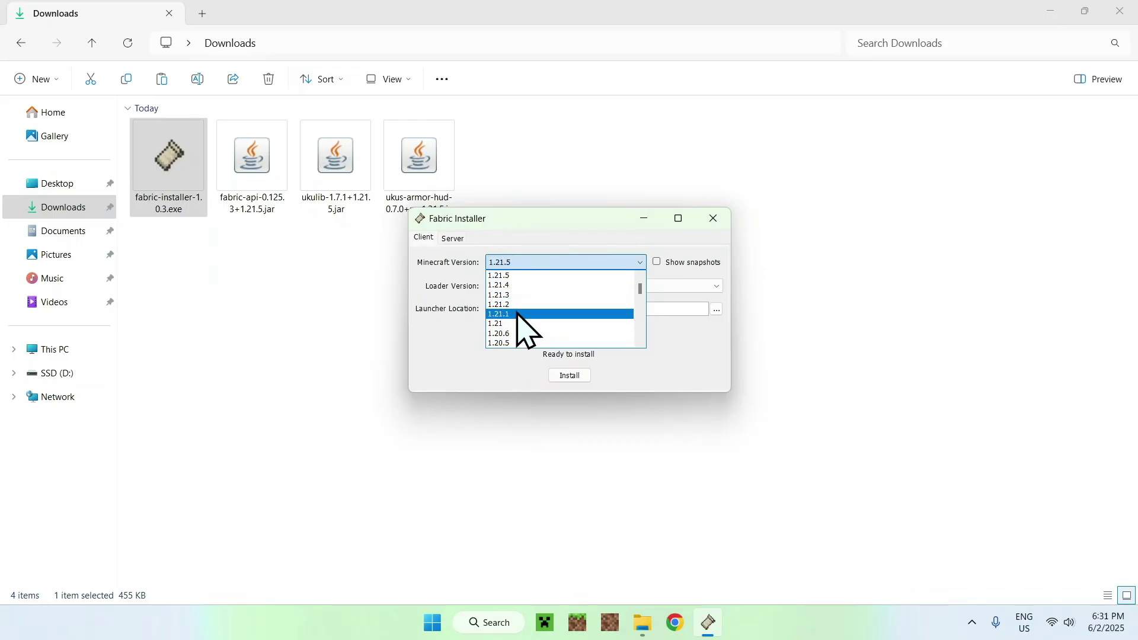
pyautogui.click(516, 275)
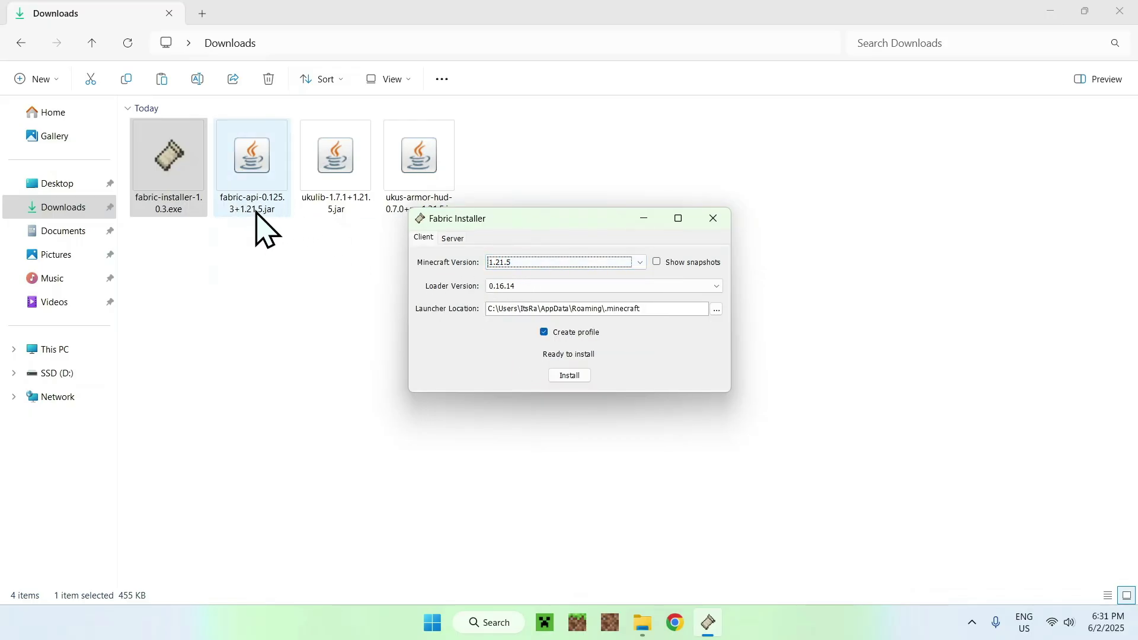
pyautogui.moveTo(513, 219); pyautogui.dragTo(587, 221)
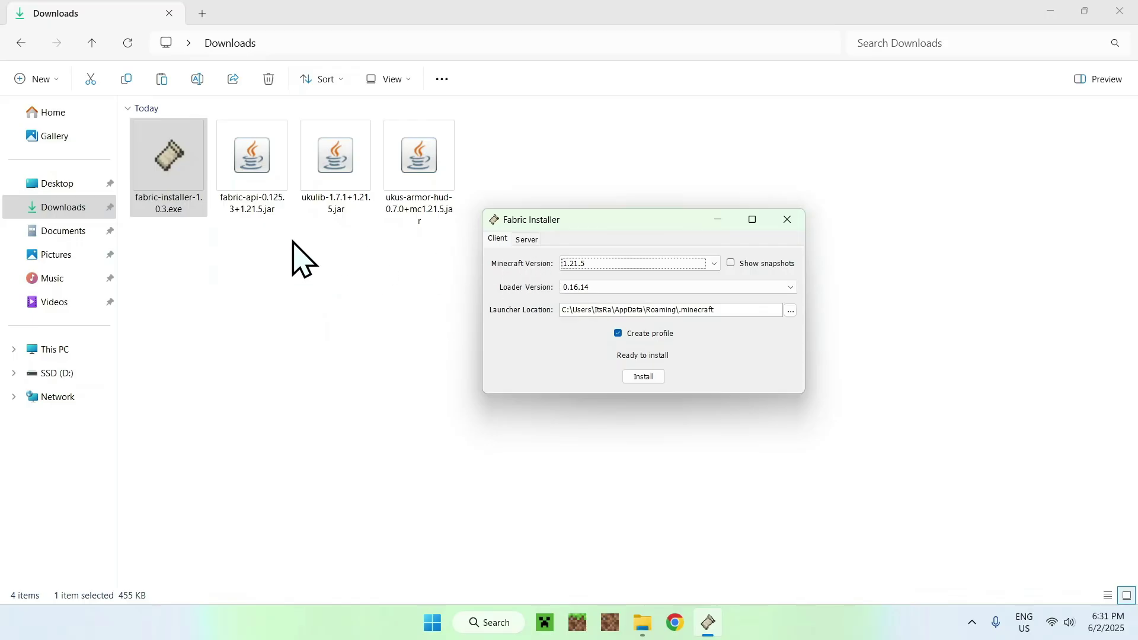
pyautogui.click(641, 377)
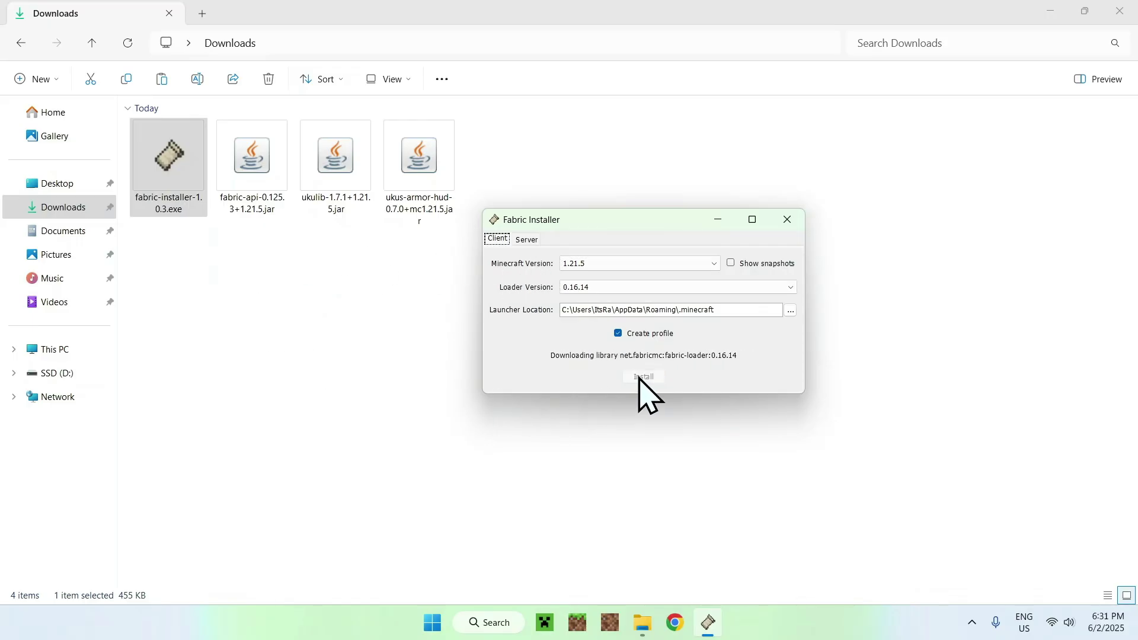
pyautogui.click(568, 335)
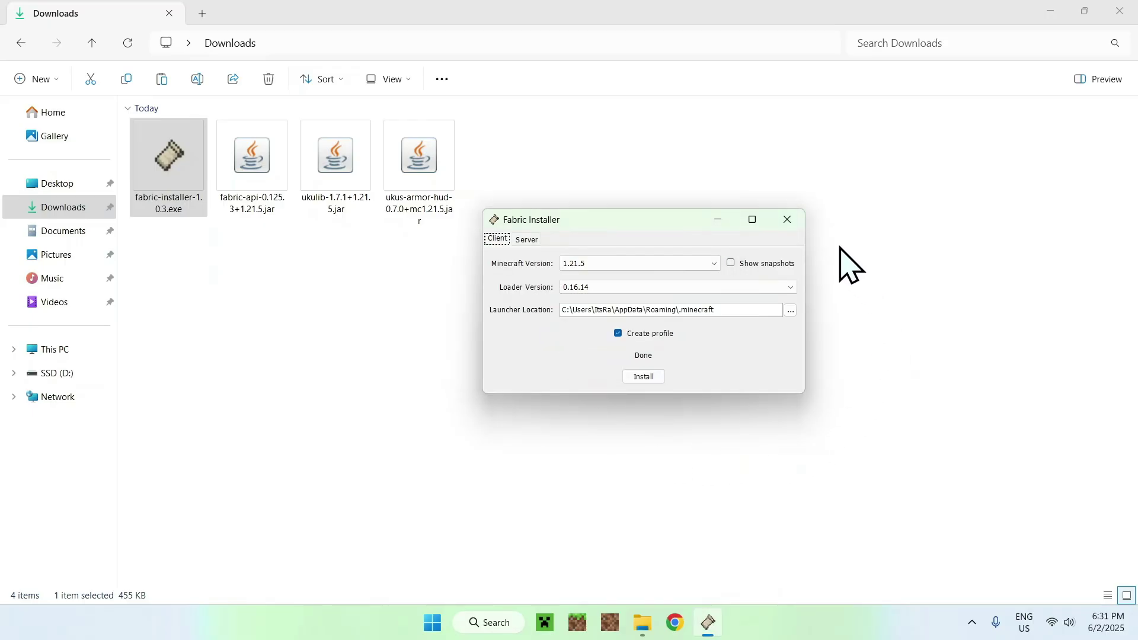
pyautogui.click(787, 220)
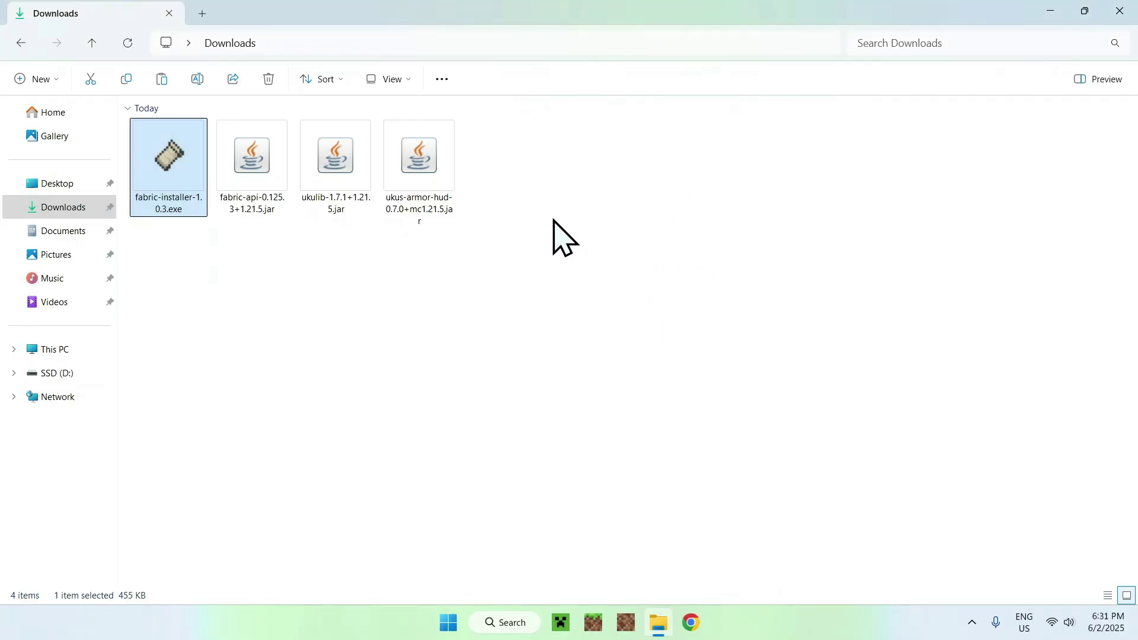
# Step: Launch Minecraft Launcher and open the fabric-loader-1.21.5 installation's .minecraft folder
pyautogui.click(556, 621)
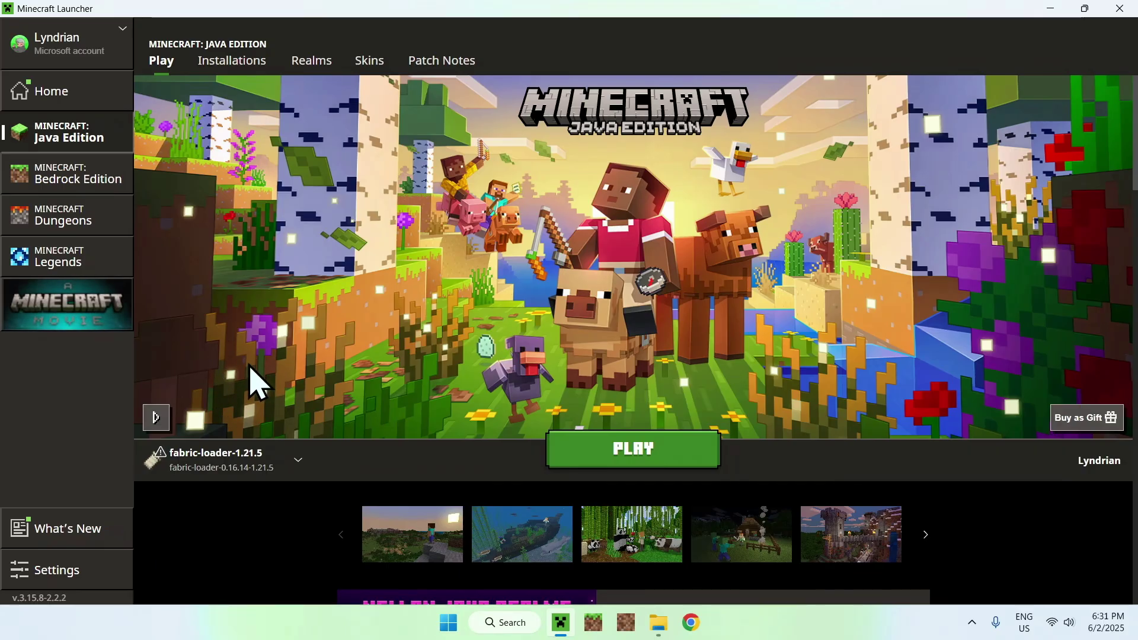
pyautogui.click(224, 70)
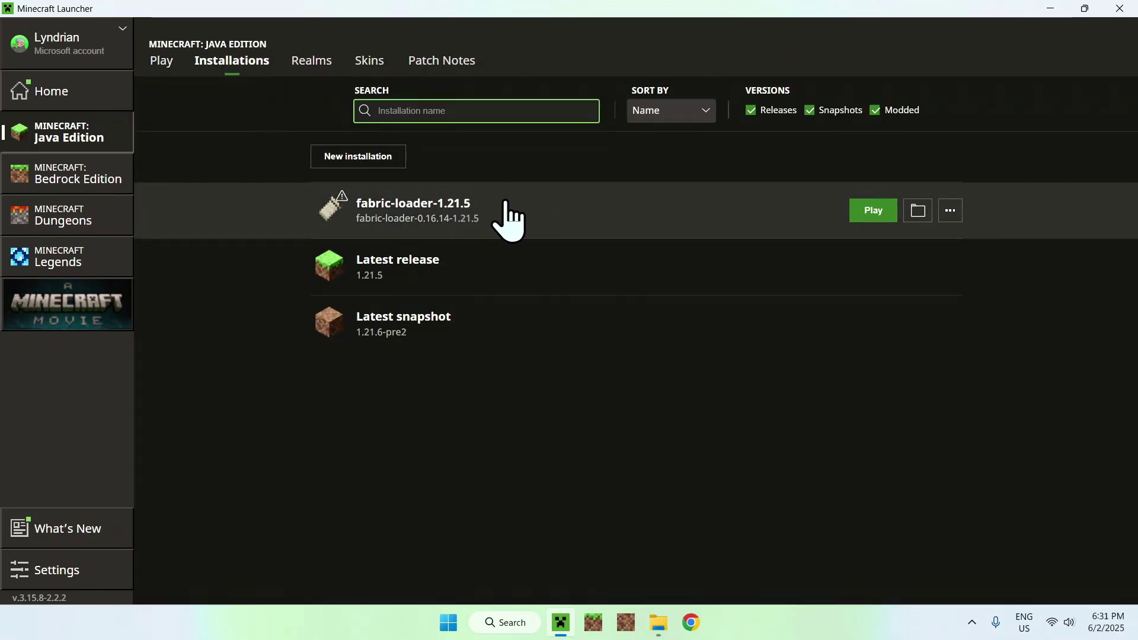
pyautogui.click(919, 215)
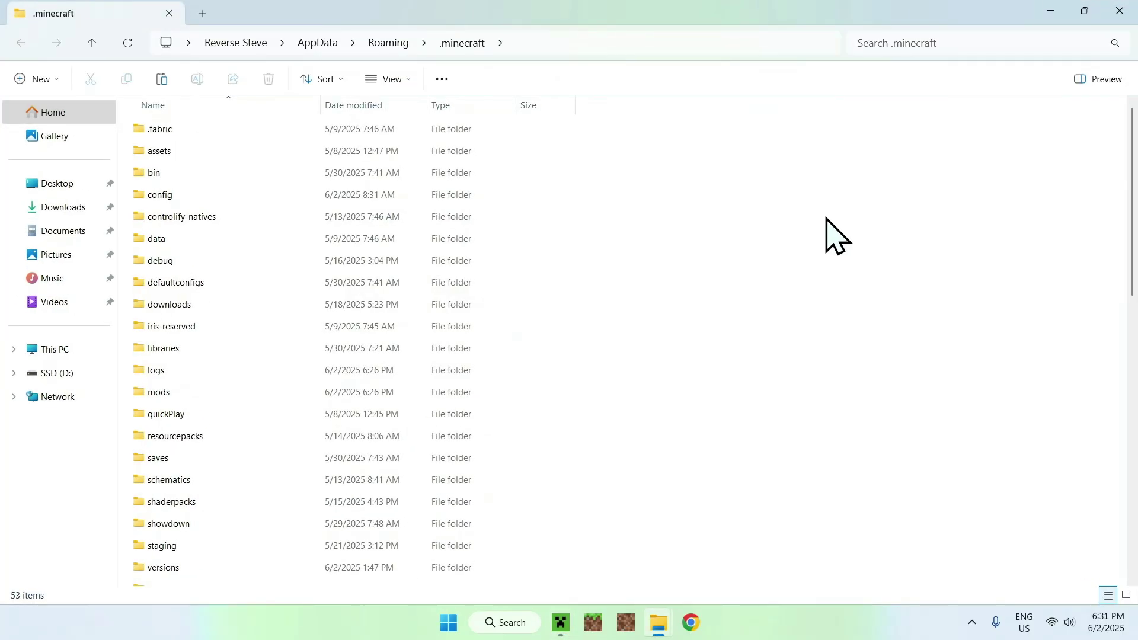
# Step: Copy the Fabric API, ukulib and uku's Armor HUD jars from Downloads into .minecraft\mods
pyautogui.click(214, 393)
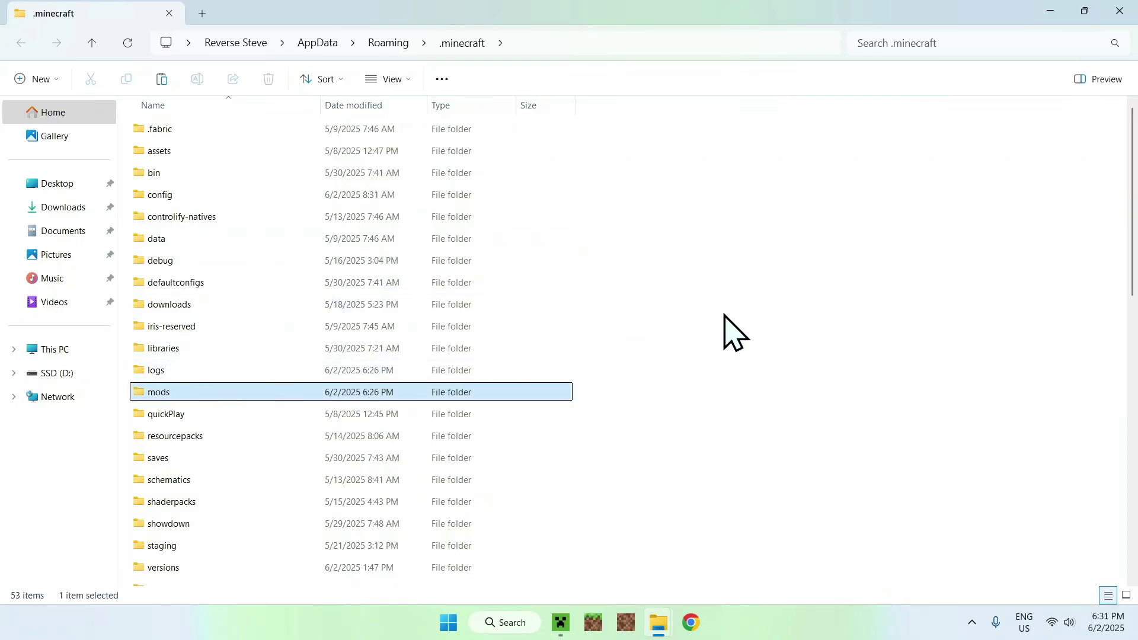
pyautogui.doubleClick(180, 392)
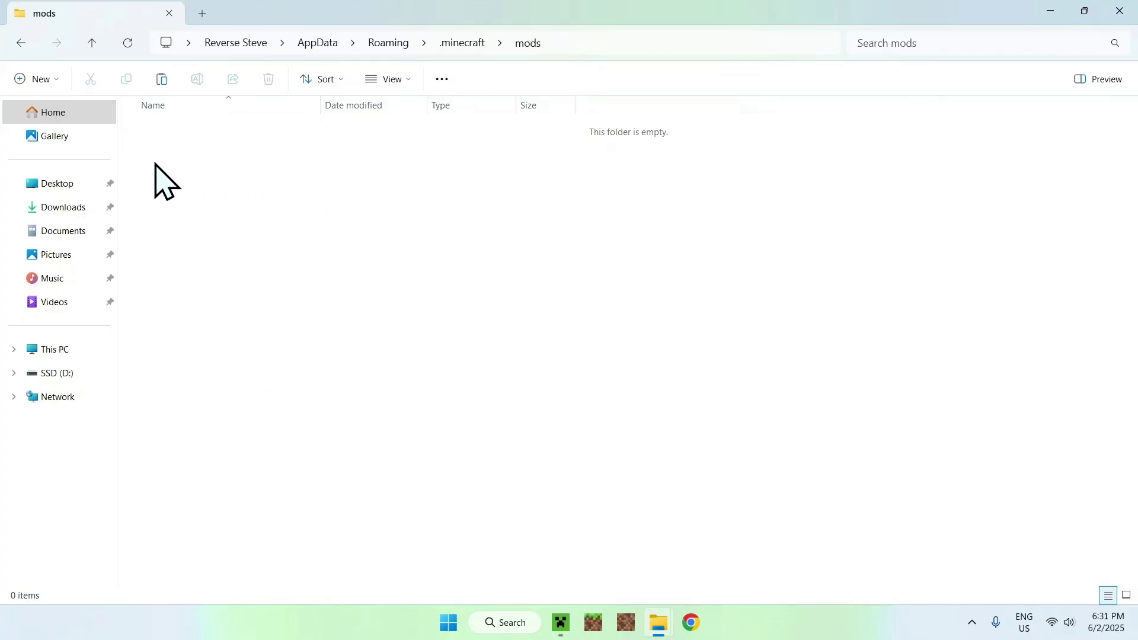
pyautogui.click(59, 207)
pyautogui.moveTo(602, 246); pyautogui.dragTo(219, 113)
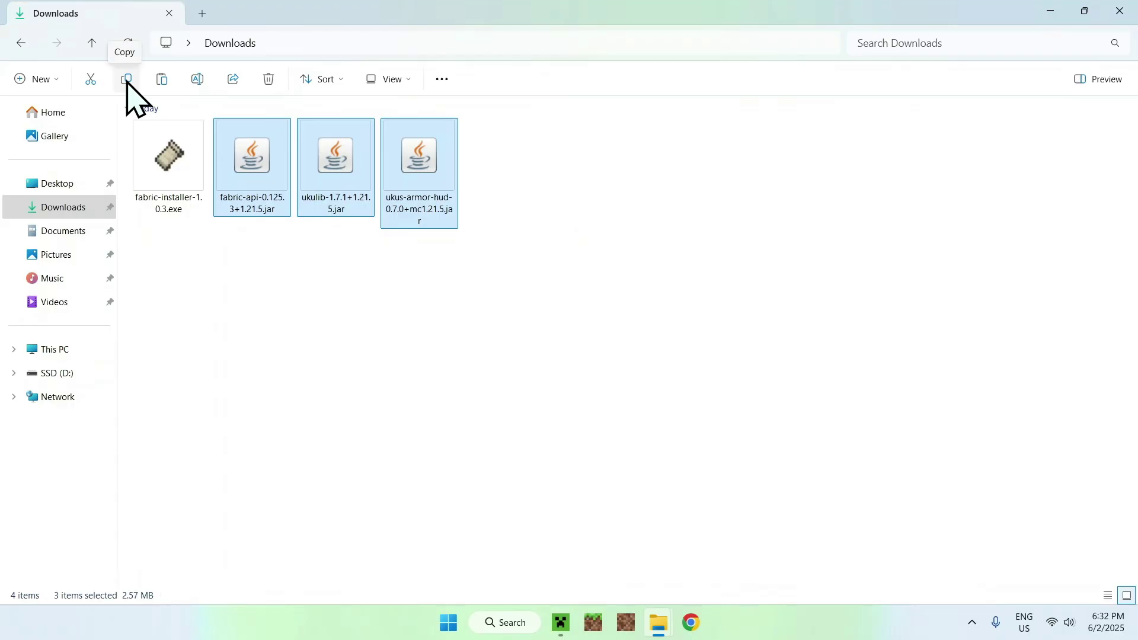
pyautogui.click(22, 45)
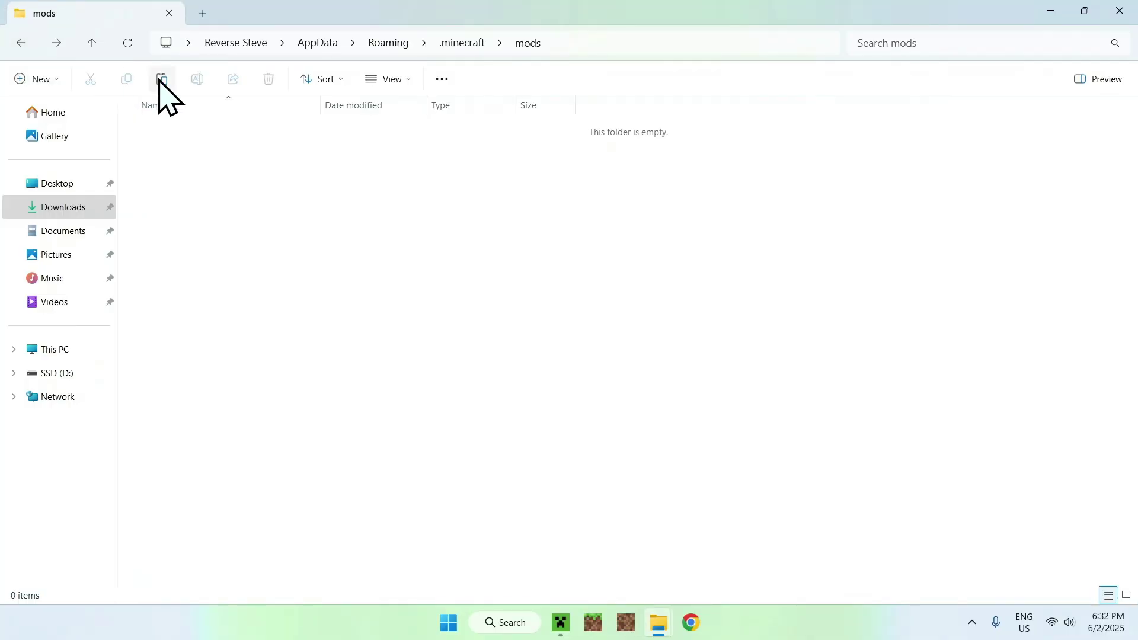
pyautogui.click(161, 80)
pyautogui.click(261, 212)
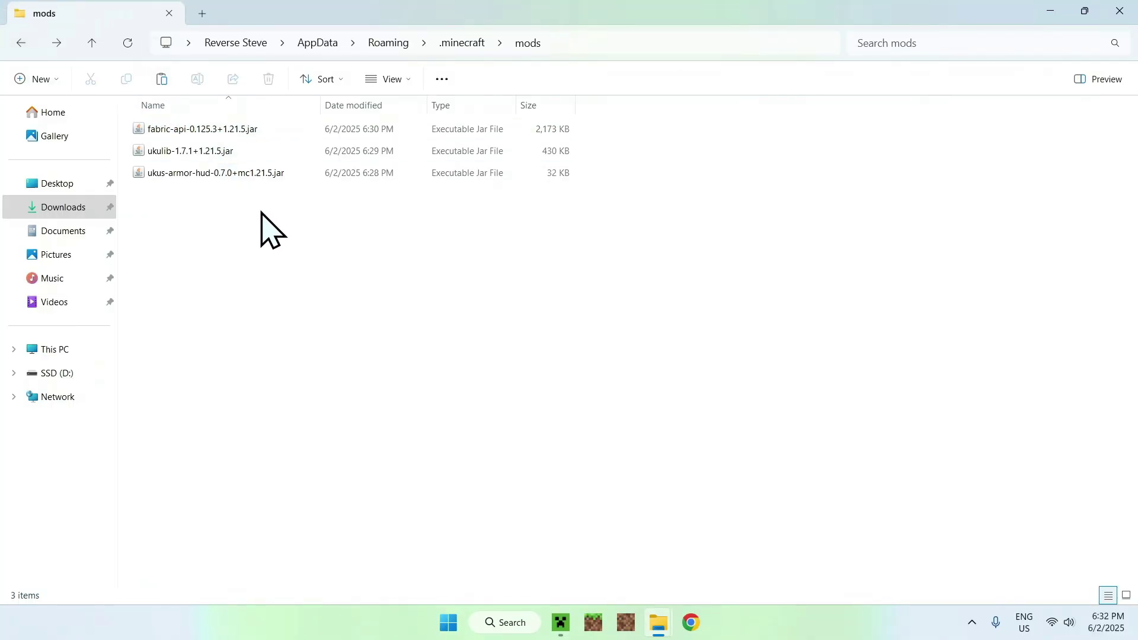
pyautogui.moveTo(647, 154); pyautogui.dragTo(599, 169)
# Step: Launch the fabric-loader-1.21.5 profile, maximize the game window, and open the Singleplayer world list
pyautogui.click(561, 622)
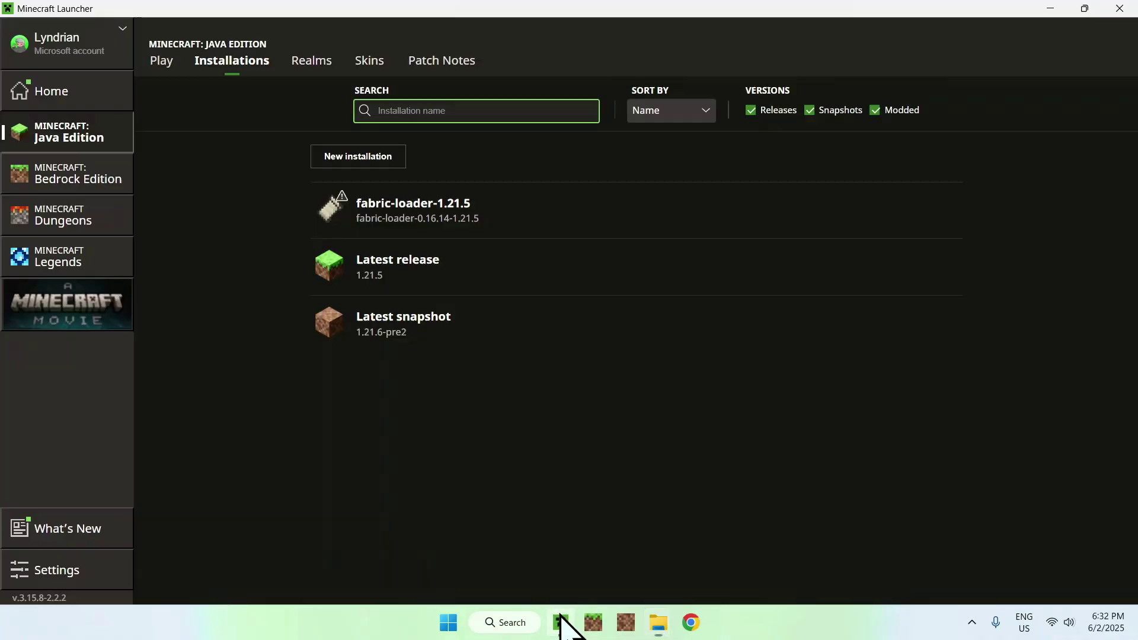
pyautogui.click(161, 67)
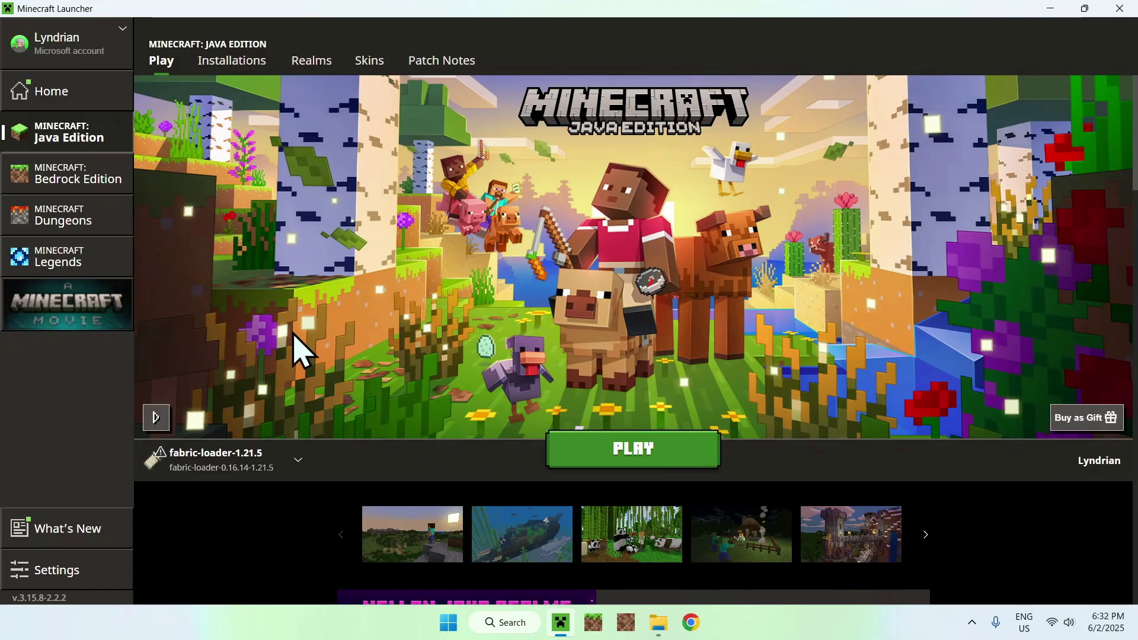
pyautogui.click(639, 459)
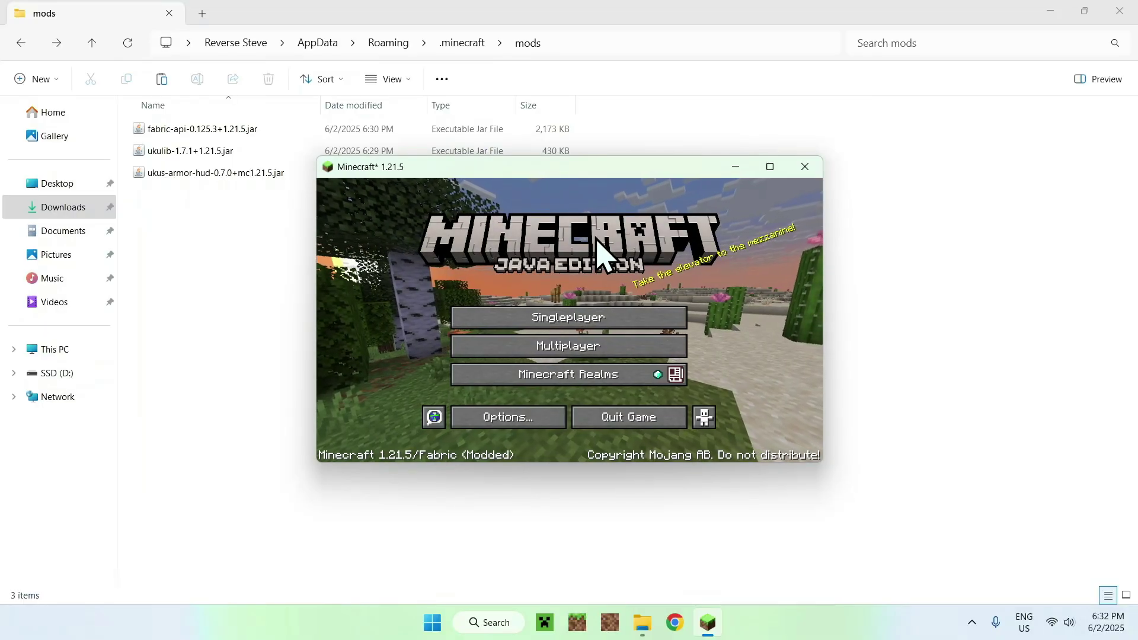
pyautogui.click(770, 167)
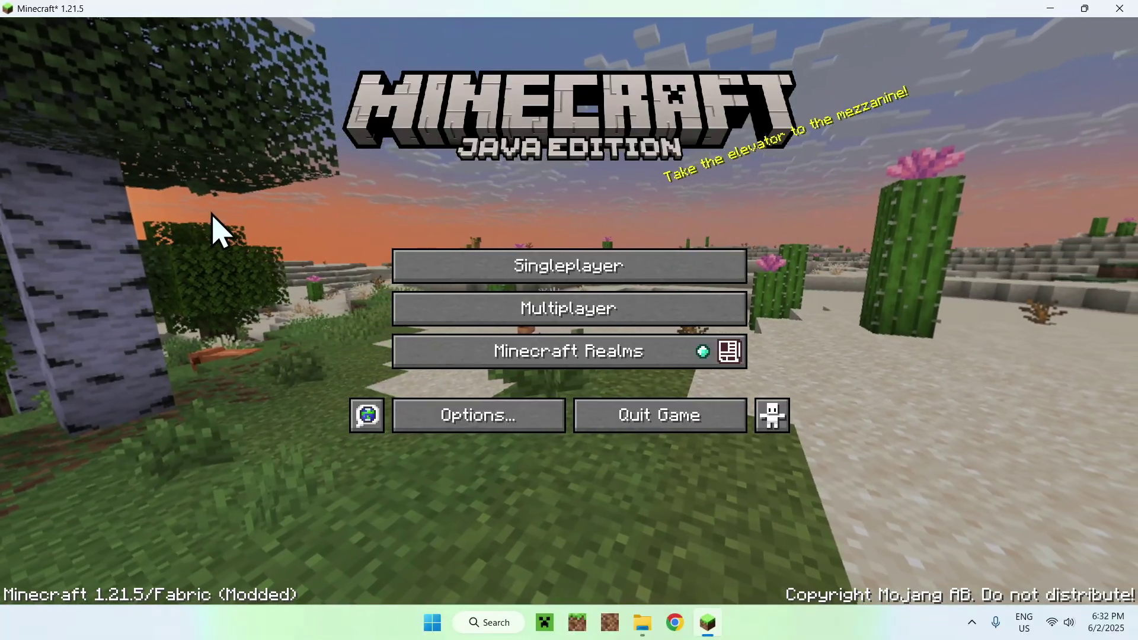
pyautogui.click(578, 265)
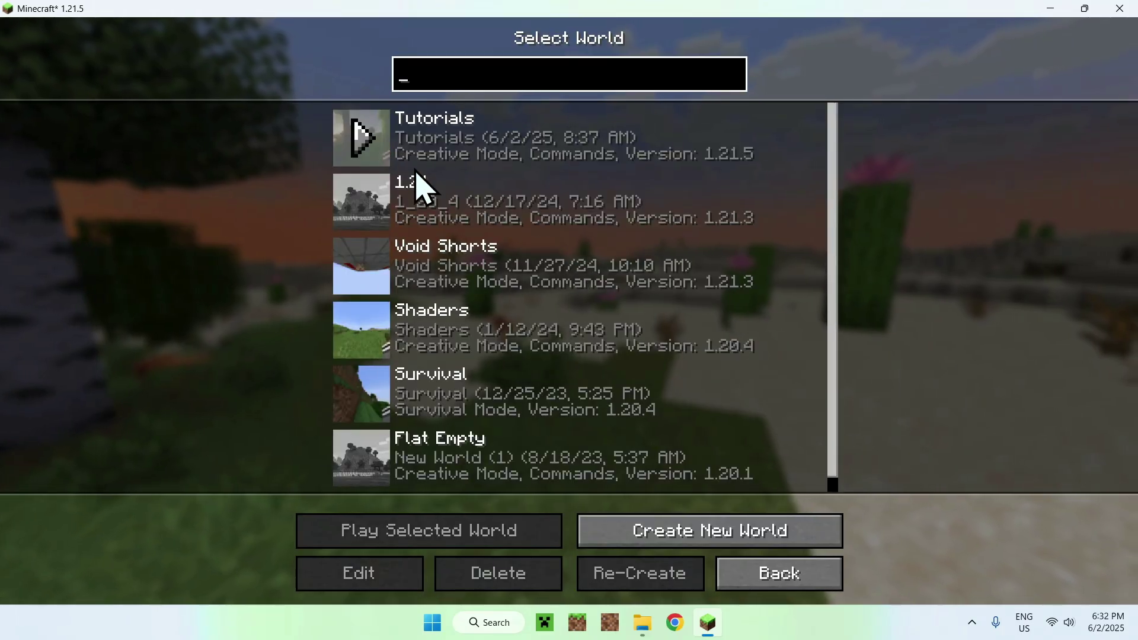
# Step: Load the Tutorials world and walk across the grass past the dirt patch to the riverbank
pyautogui.click(372, 138)
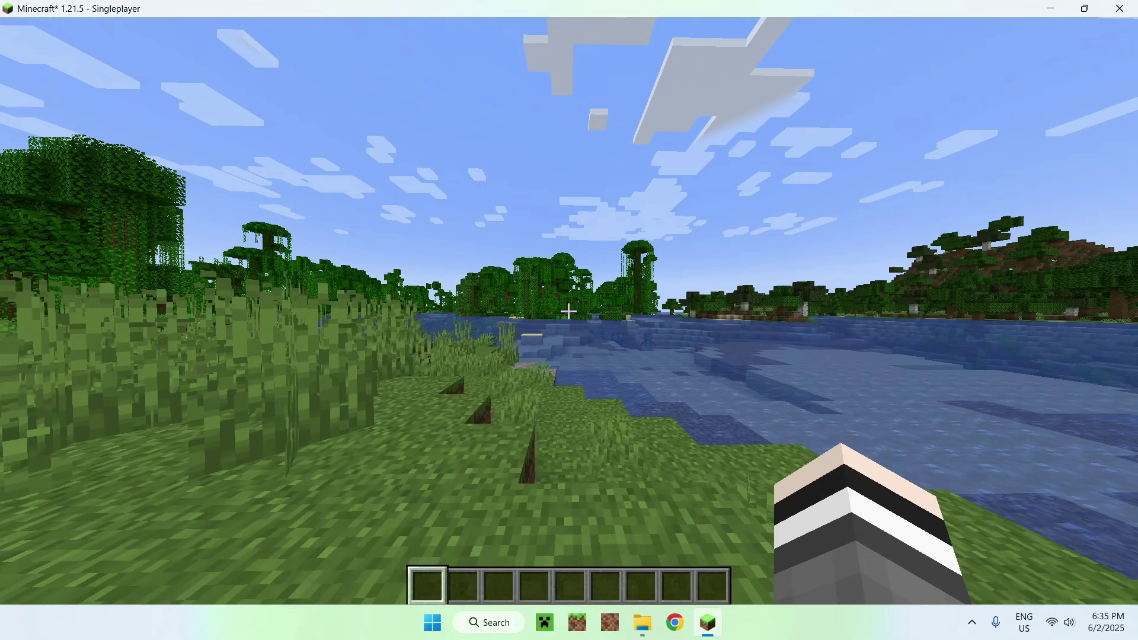
pyautogui.press('w')
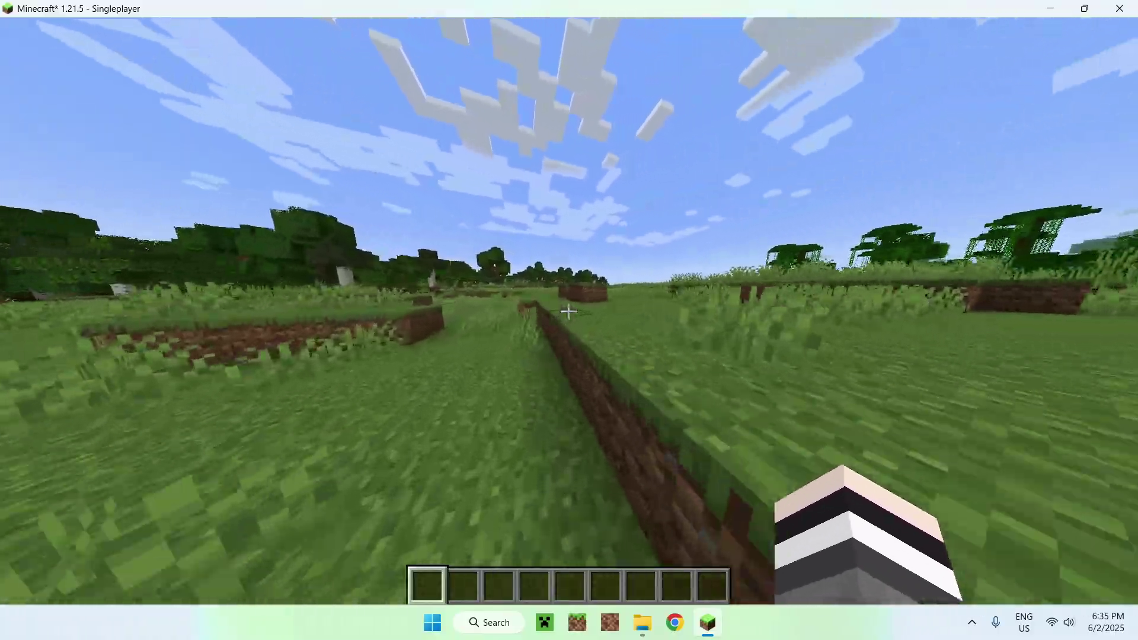
pyautogui.press('w')
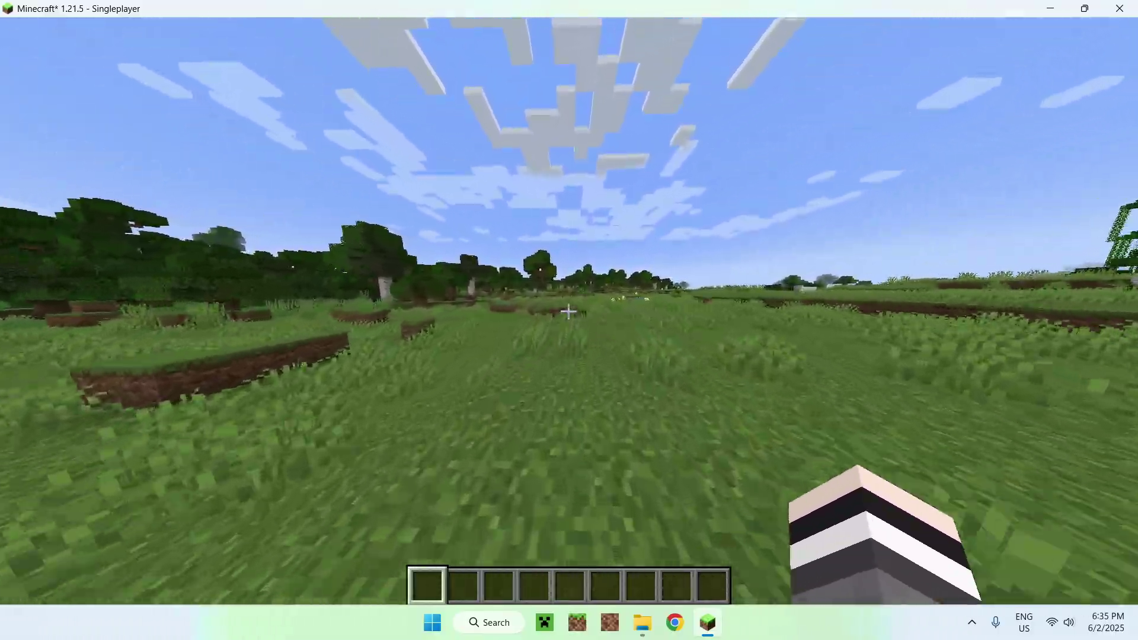
pyautogui.press('w')
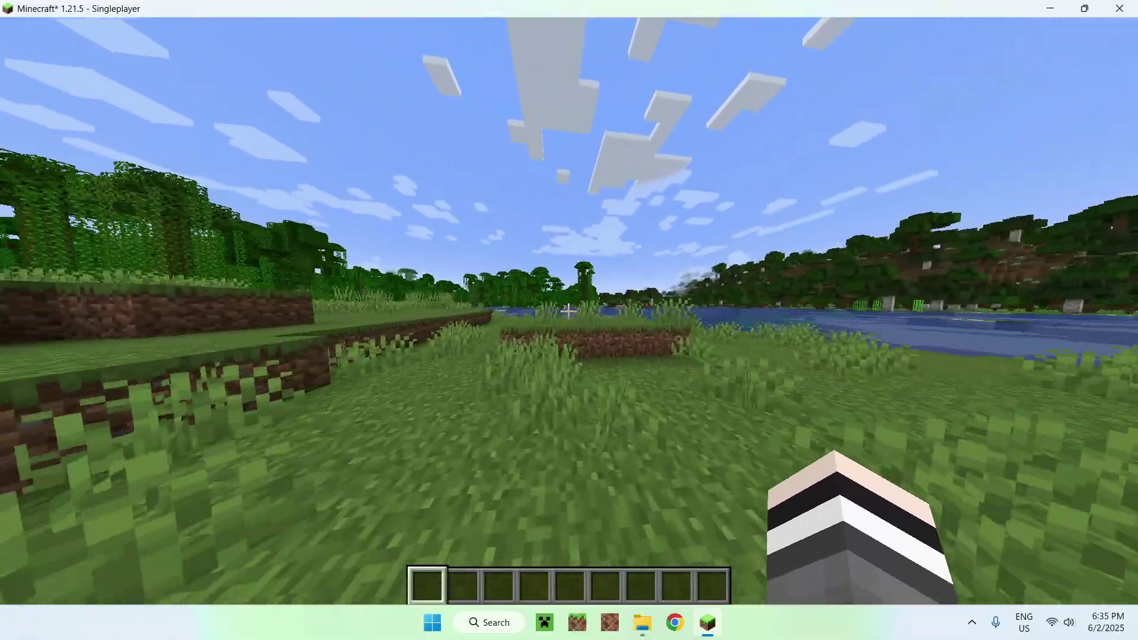
pyautogui.press('w')
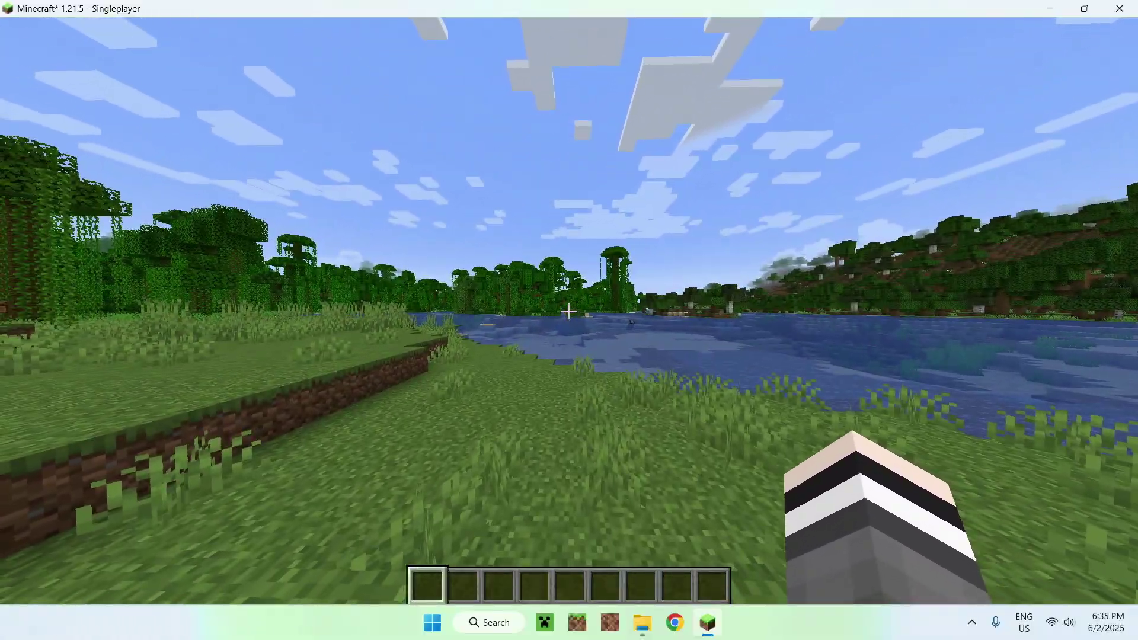
pyautogui.press('w')
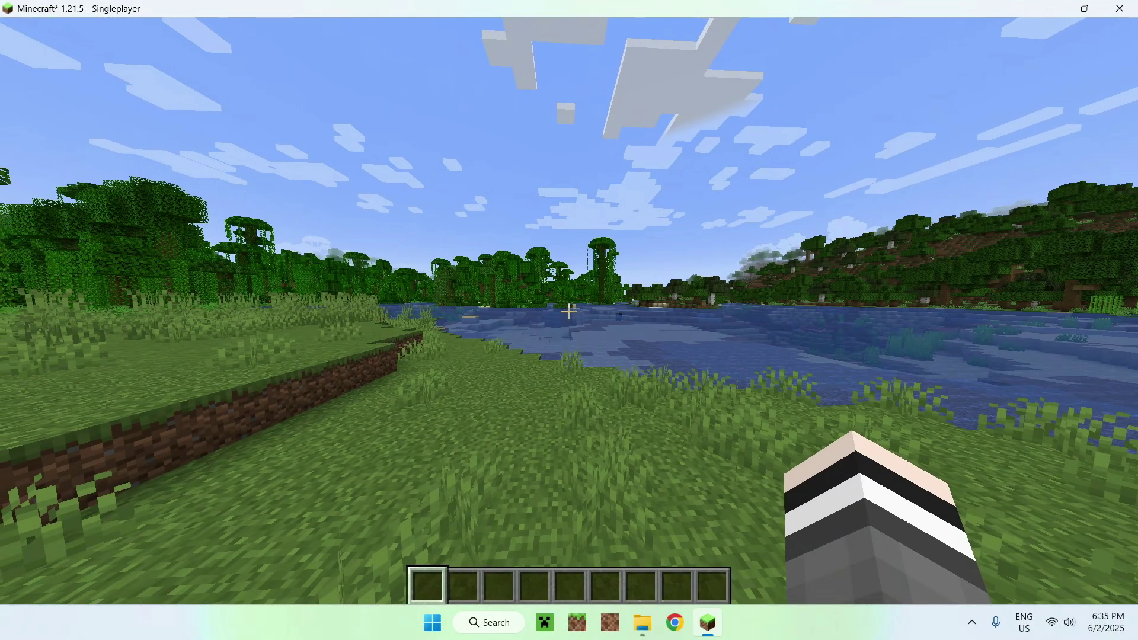
# Step: Equip the turtle helmet from the creative Combat tab and close the inventory to check the armor HUD
pyautogui.press('e')
pyautogui.click(467, 457)
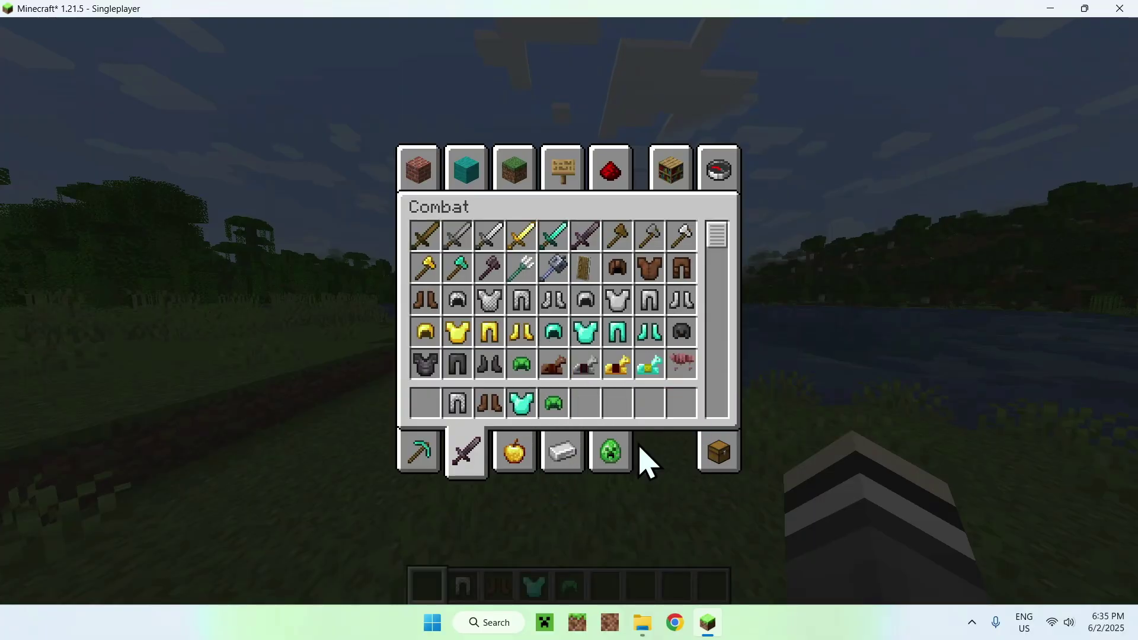
pyautogui.keyDown('shift'); pyautogui.click(554, 404); pyautogui.keyUp('shift')
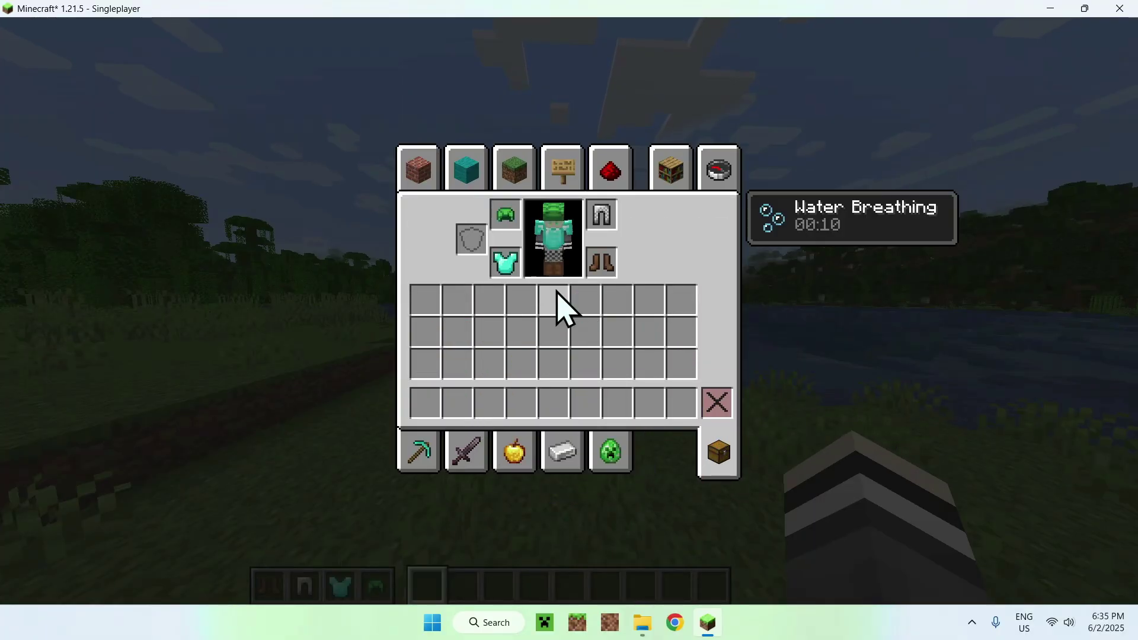
pyautogui.press('e')
pyautogui.press('t')
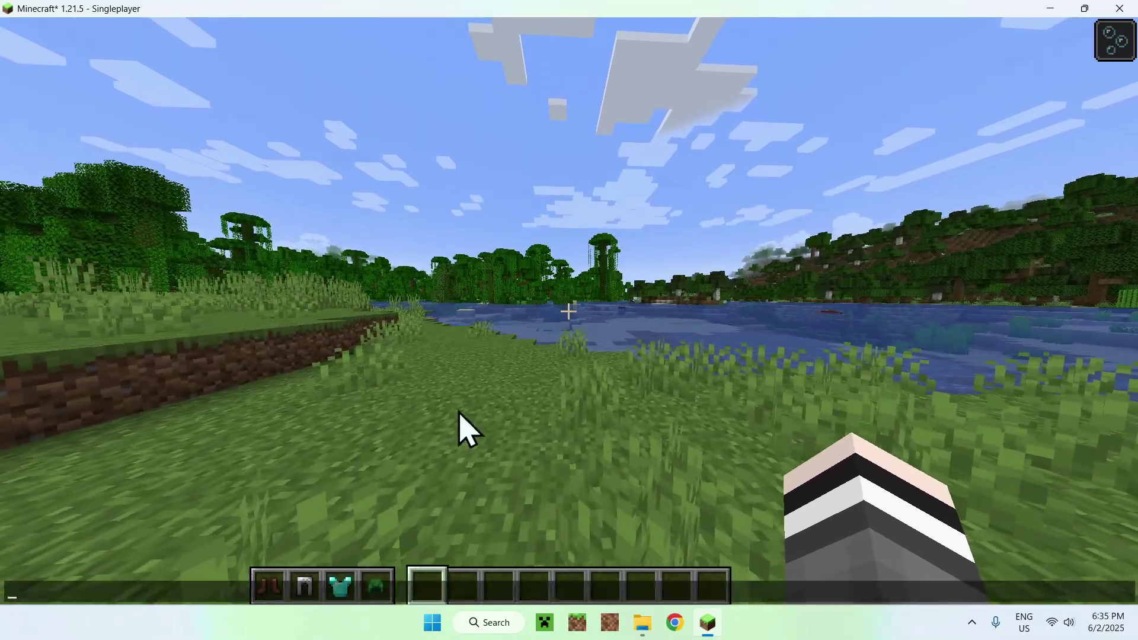